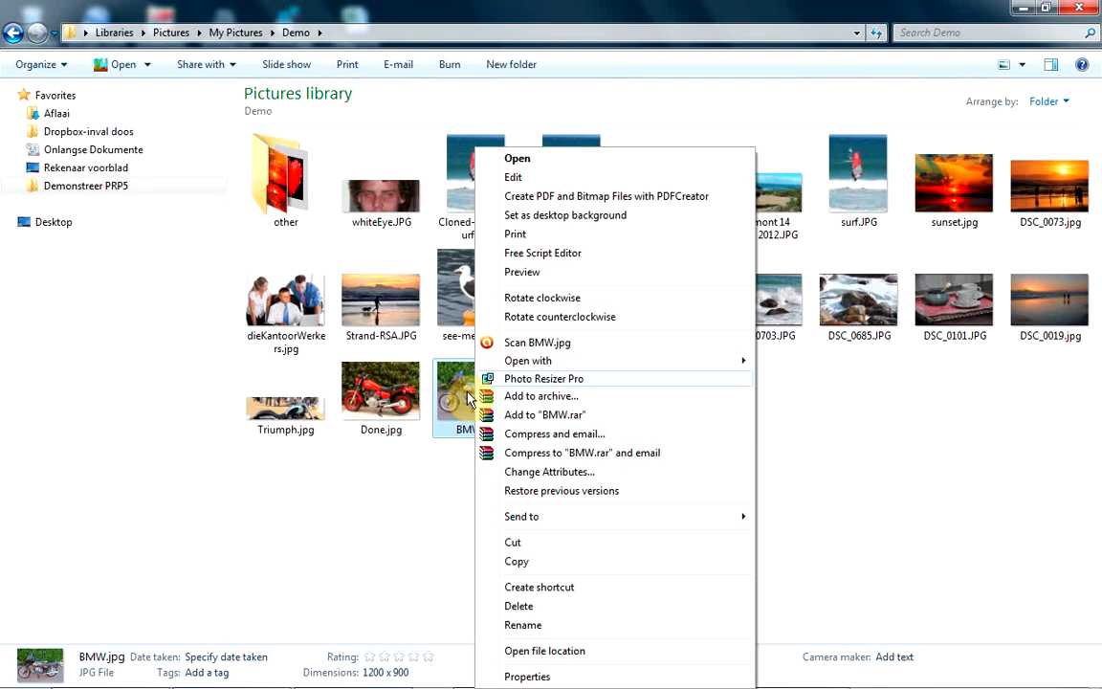
Open BMW.jpg in Photo Resizer Pro and bring up the color and texture editor for the original photo.
left_click(533, 381)
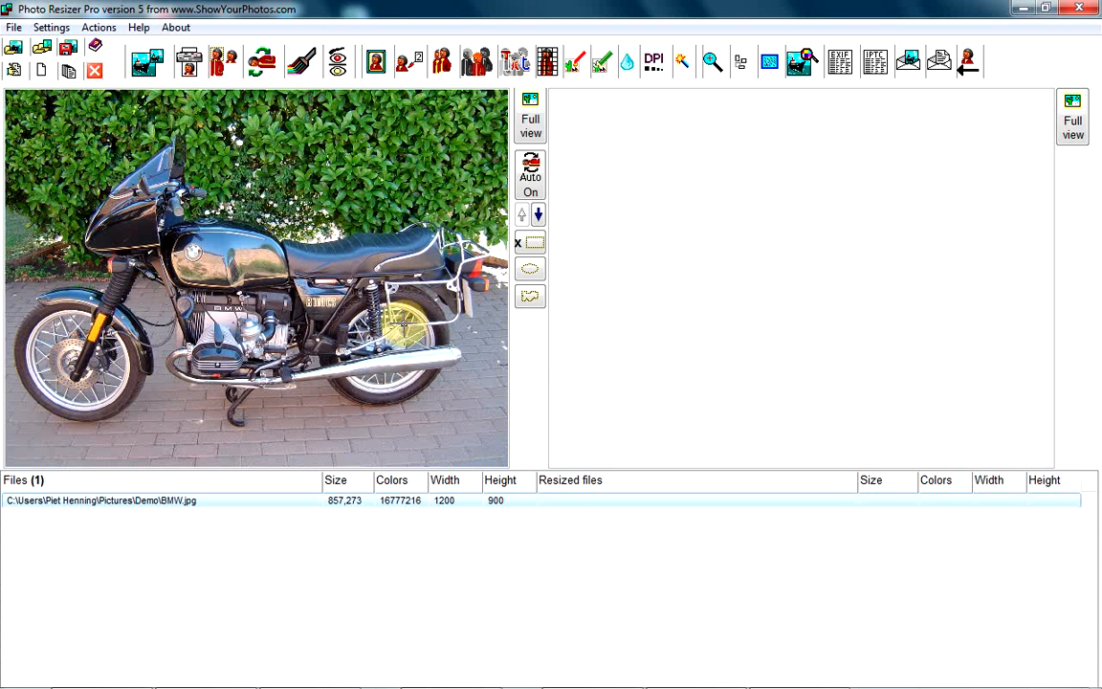
left_click(301, 69)
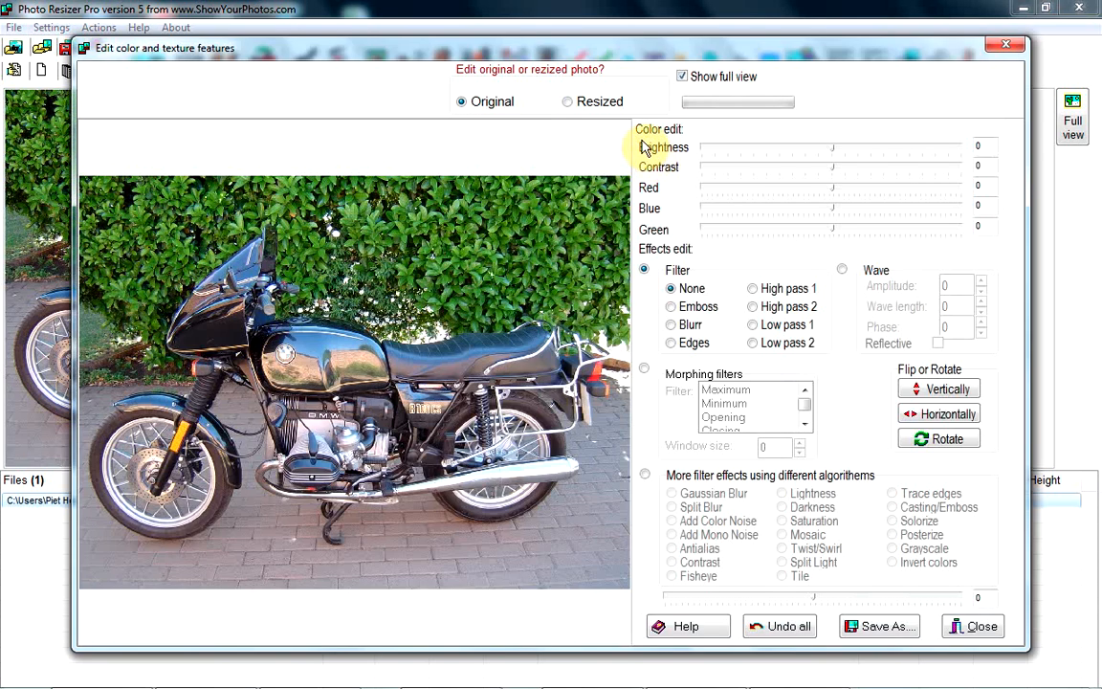
left_click_drag(597, 46, 579, 6)
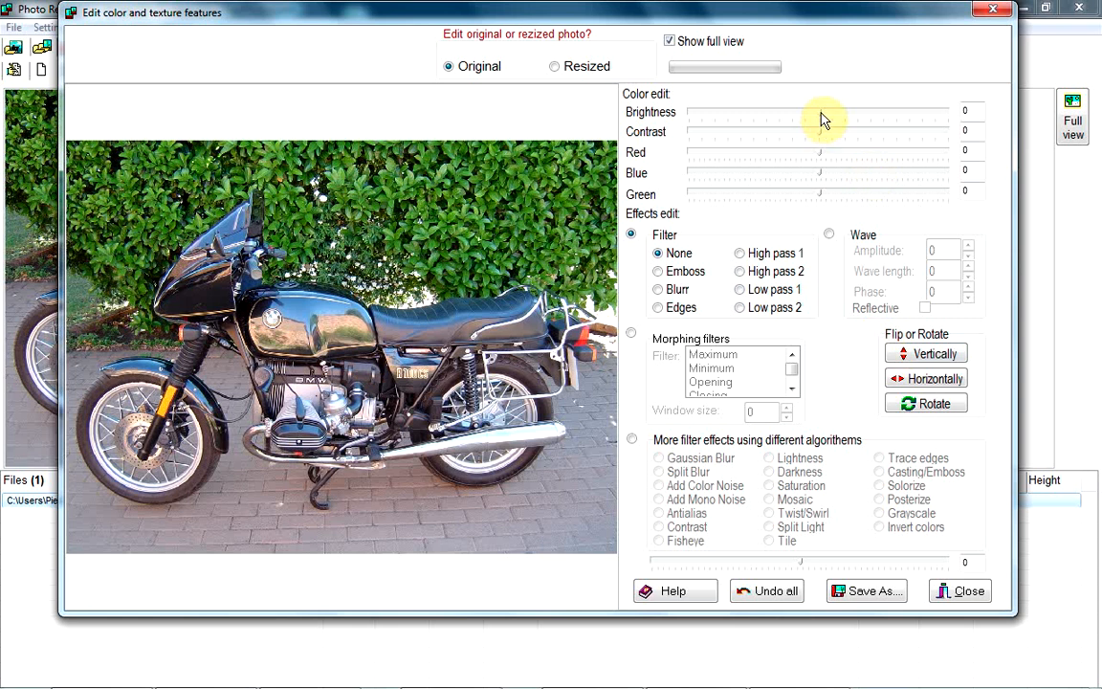
Try the brightness and contrast adjustments on the photo and reset the contrast to 0.
mouse_move(821, 115)
left_mouse_down()
mouse_move(952, 137)
mouse_move(910, 118)
mouse_move(823, 122)
left_mouse_up()
mouse_move(818, 138)
left_mouse_down()
mouse_move(819, 128)
mouse_move(880, 141)
mouse_move(820, 131)
left_mouse_up()
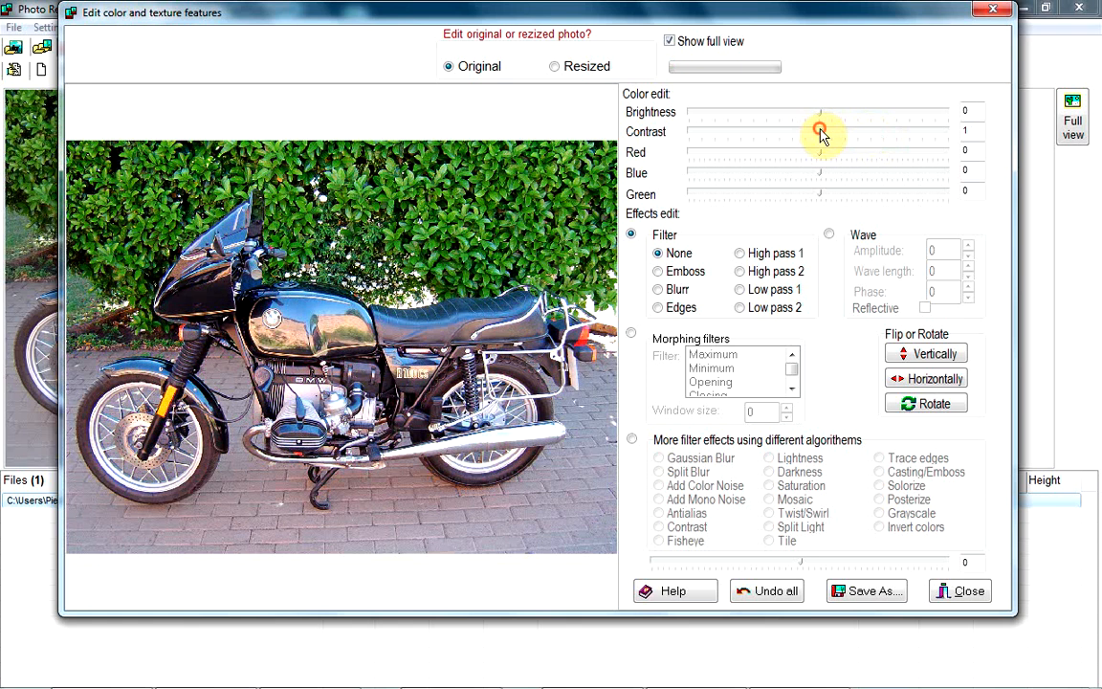
double_click(974, 136)
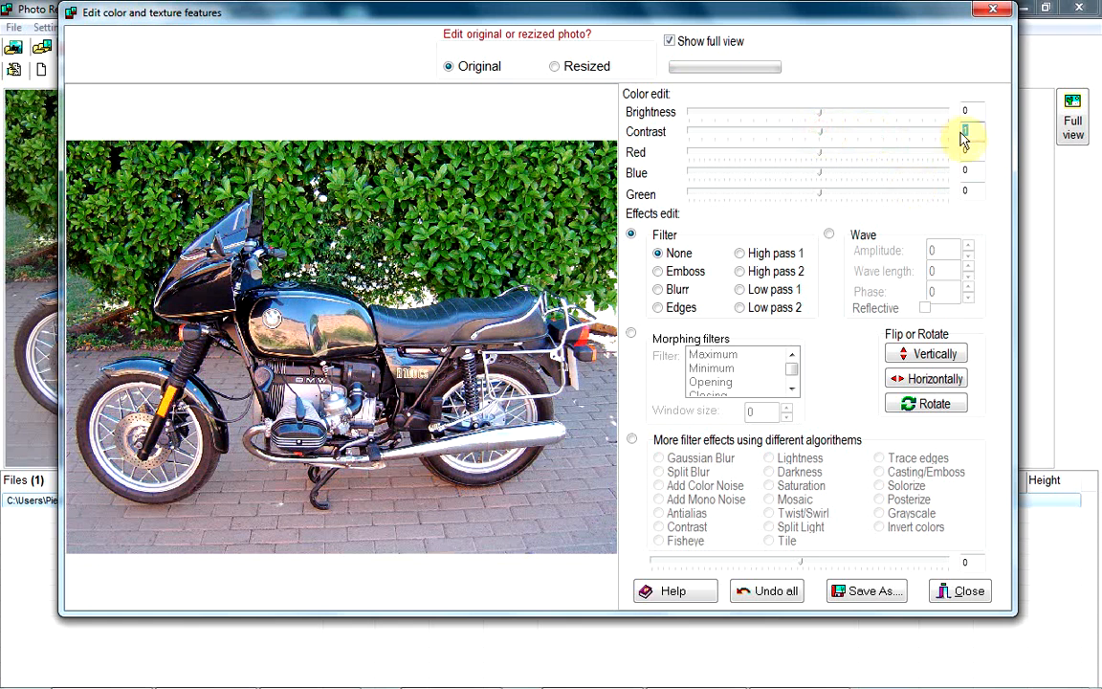
type("0")
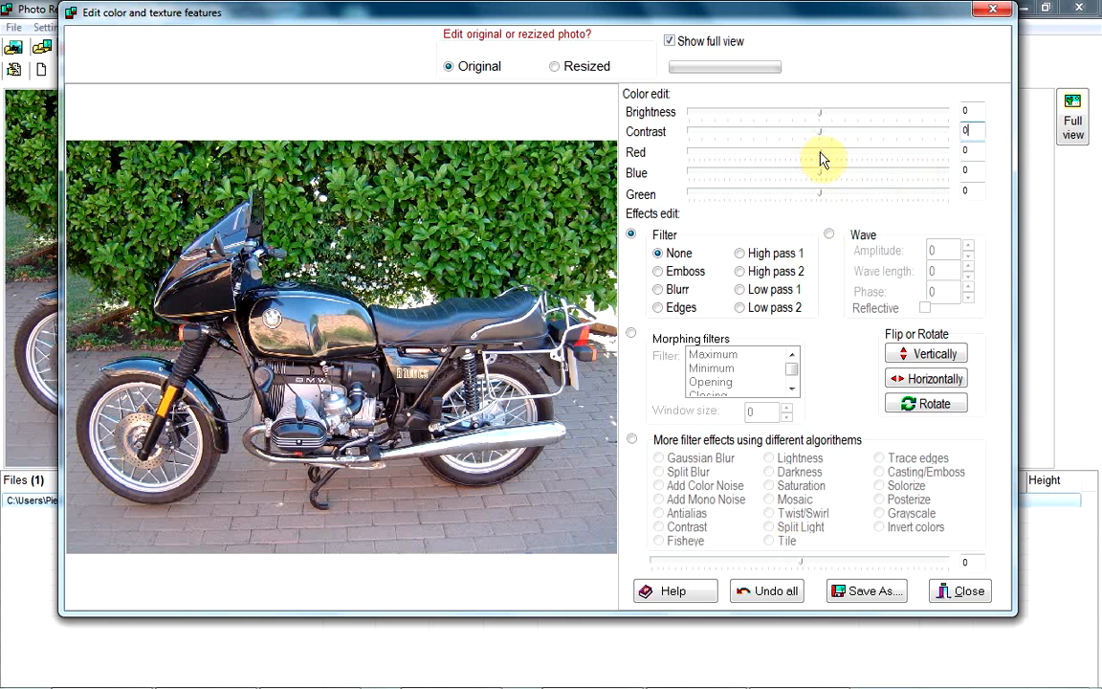
Try a colour shift of red -111, blue 111 and green 38 on the photo and undo all edits.
left_click_drag(821, 160, 823, 192)
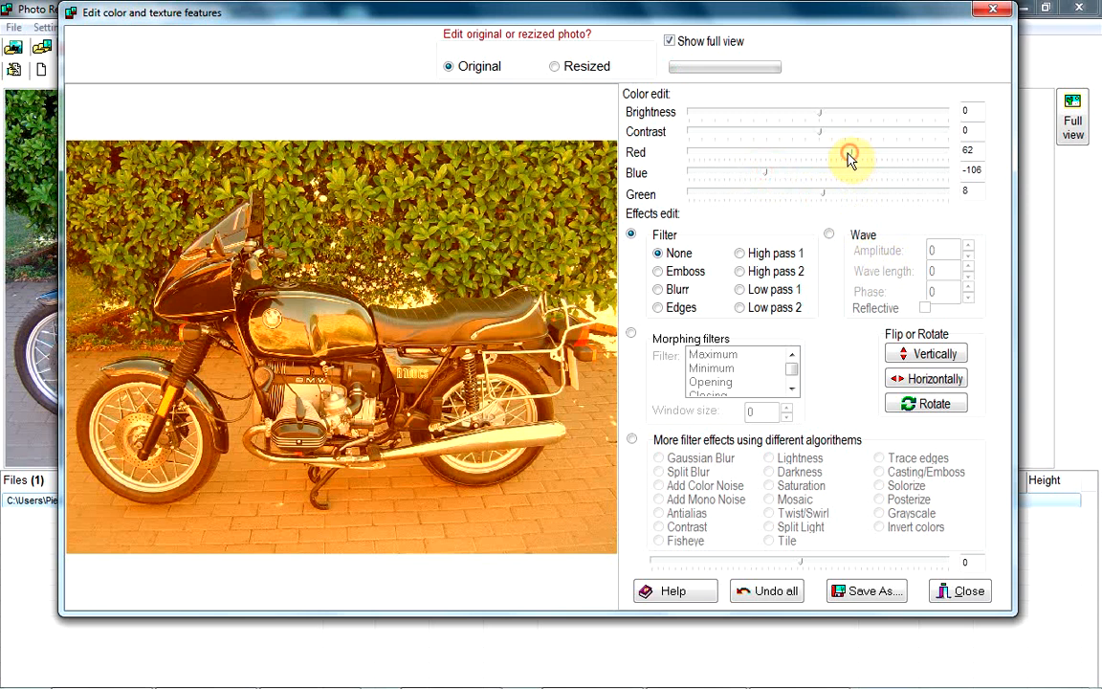
left_click_drag(849, 156, 873, 177)
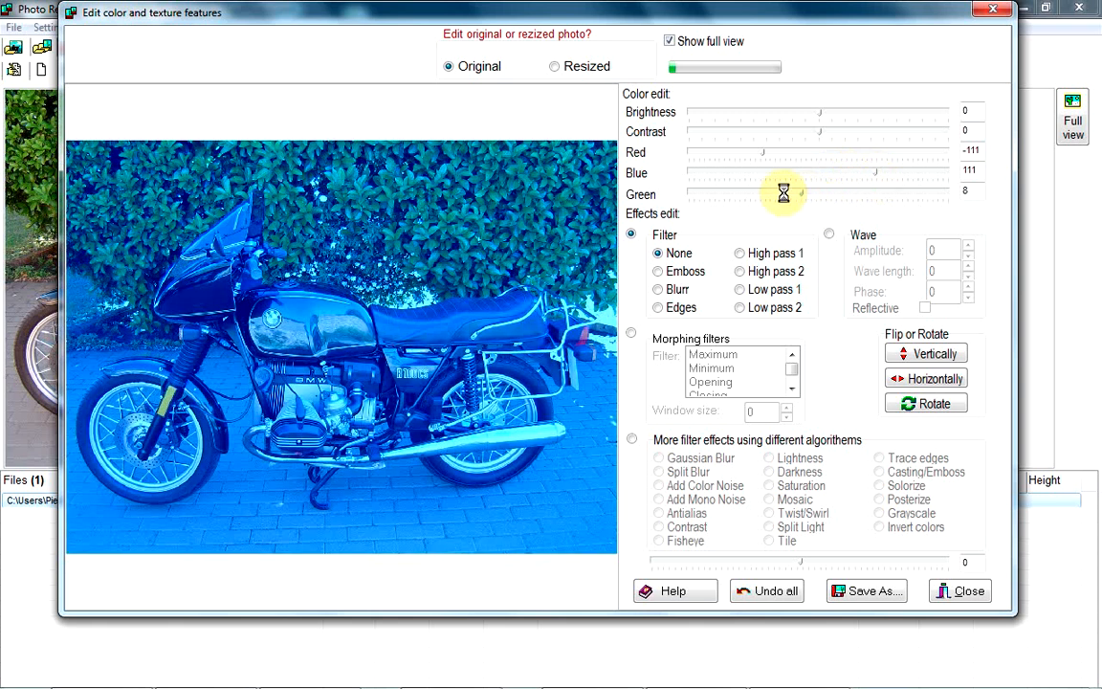
left_click_drag(783, 193, 838, 194)
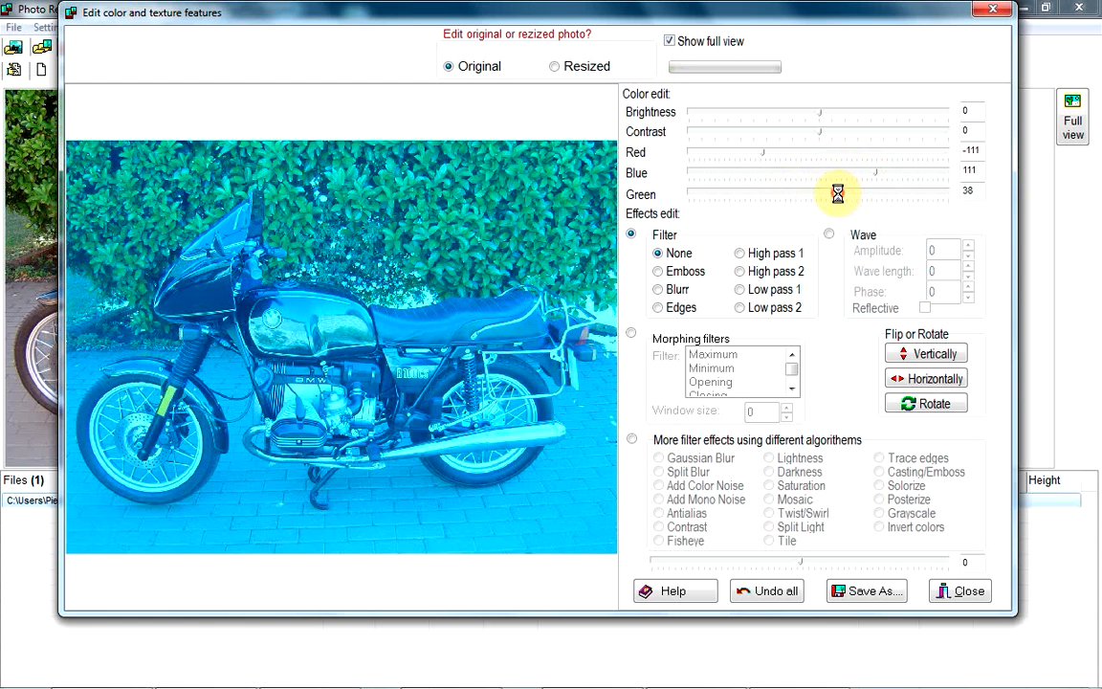
left_click(770, 591)
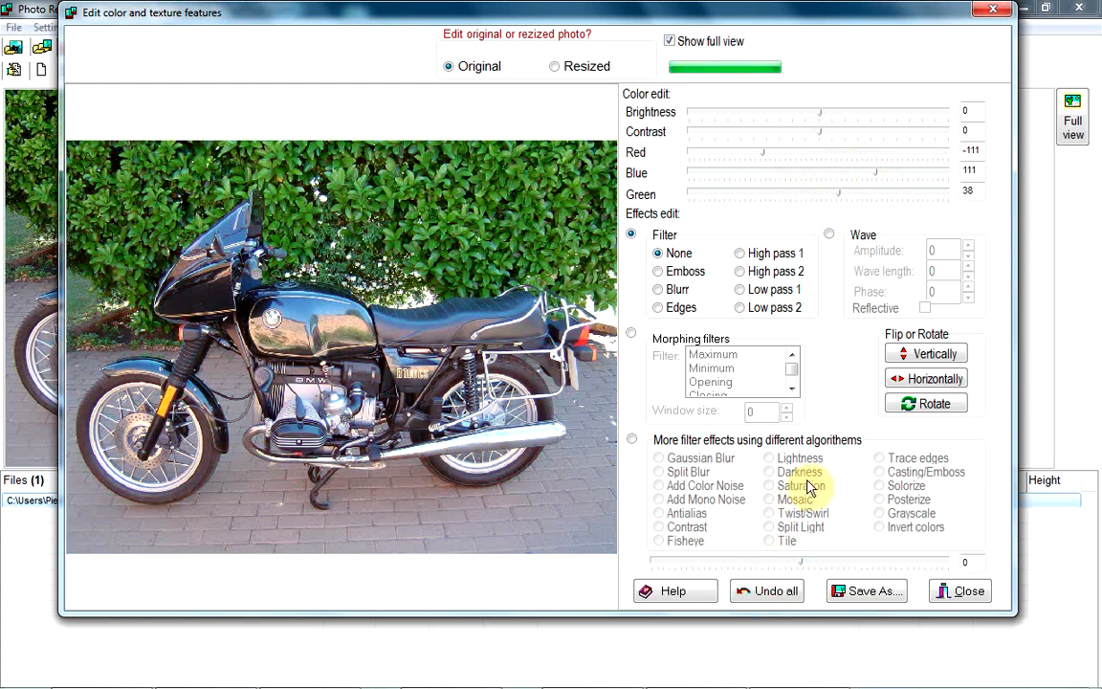
Try the Emboss filter and undo it, and preview the Blurr and Edges filters on the photo.
left_click(659, 273)
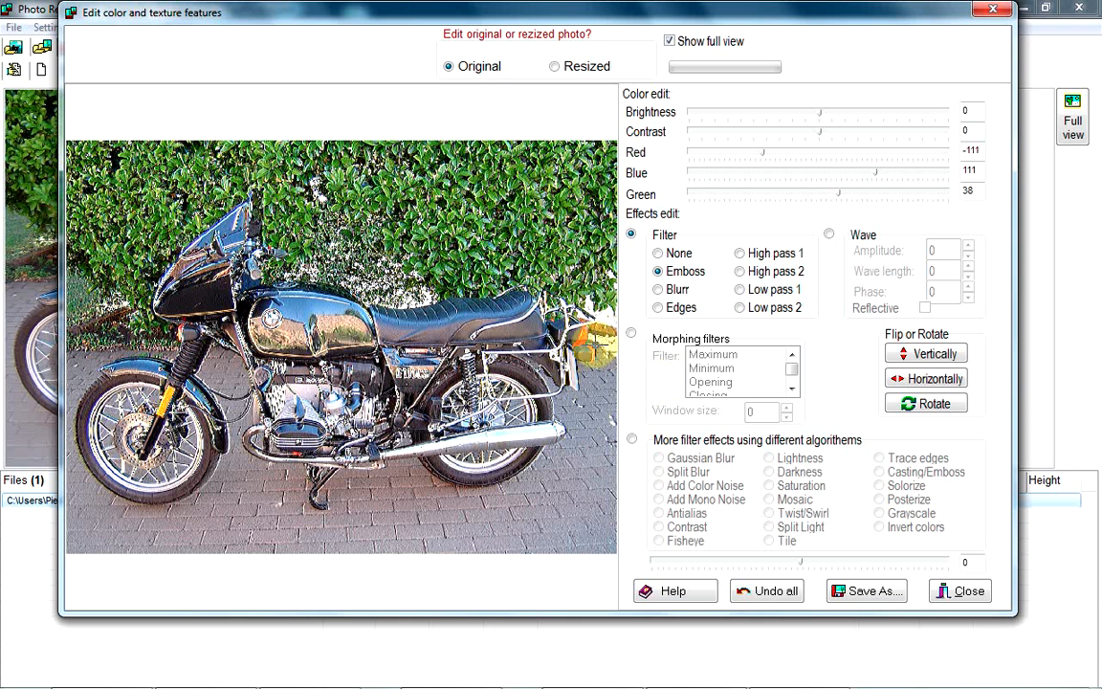
left_click(775, 593)
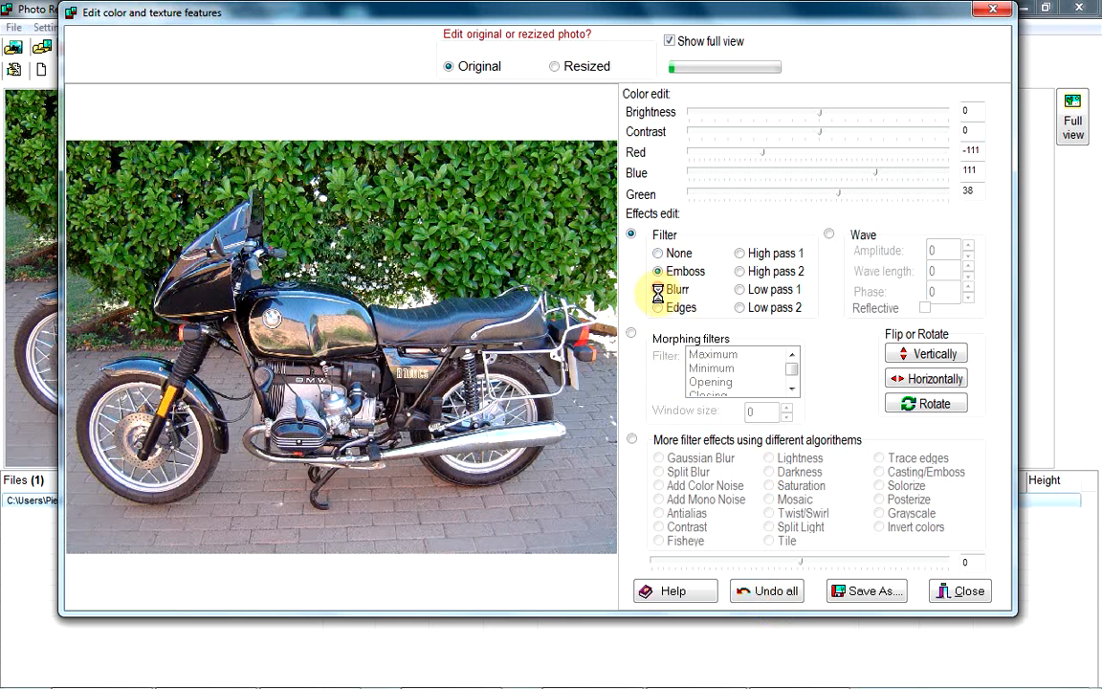
left_click(658, 290)
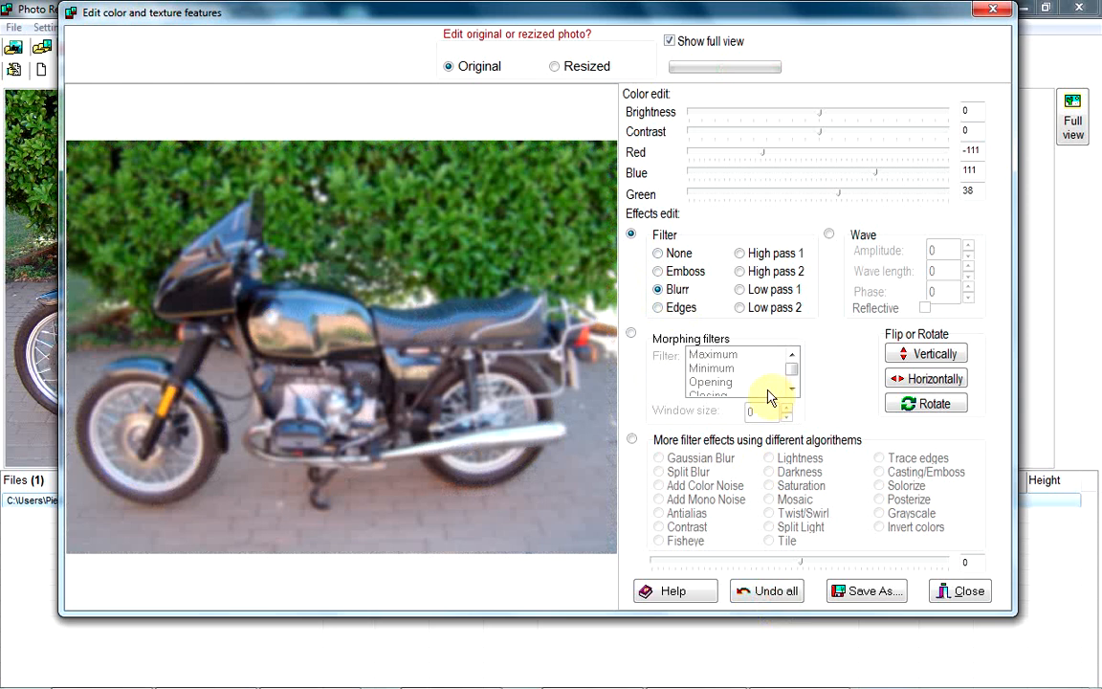
left_click(662, 312)
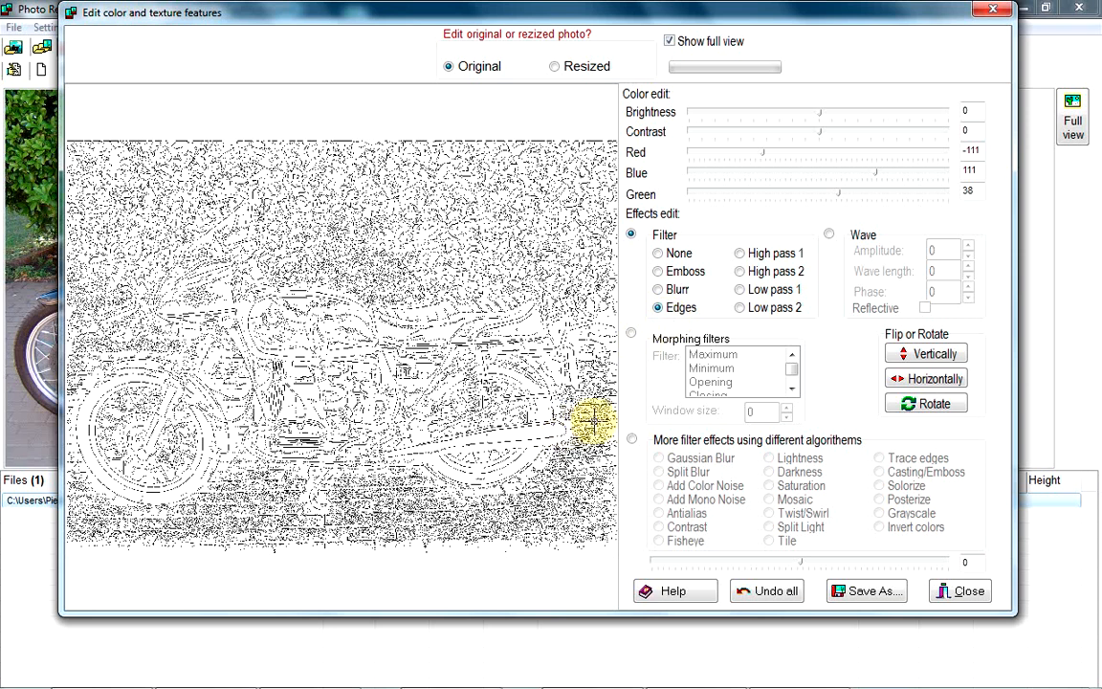
Preview the High pass 1, High pass 2, Low pass 1 and Low pass 2 filters and reset the filter to None.
left_click(740, 254)
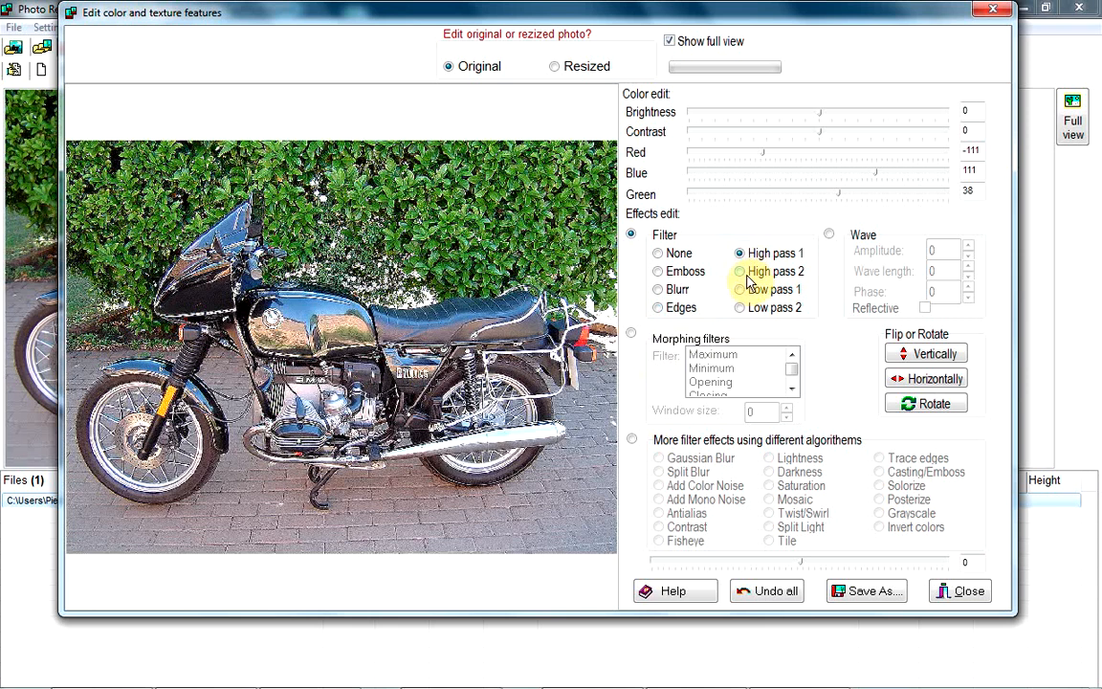
left_click(740, 271)
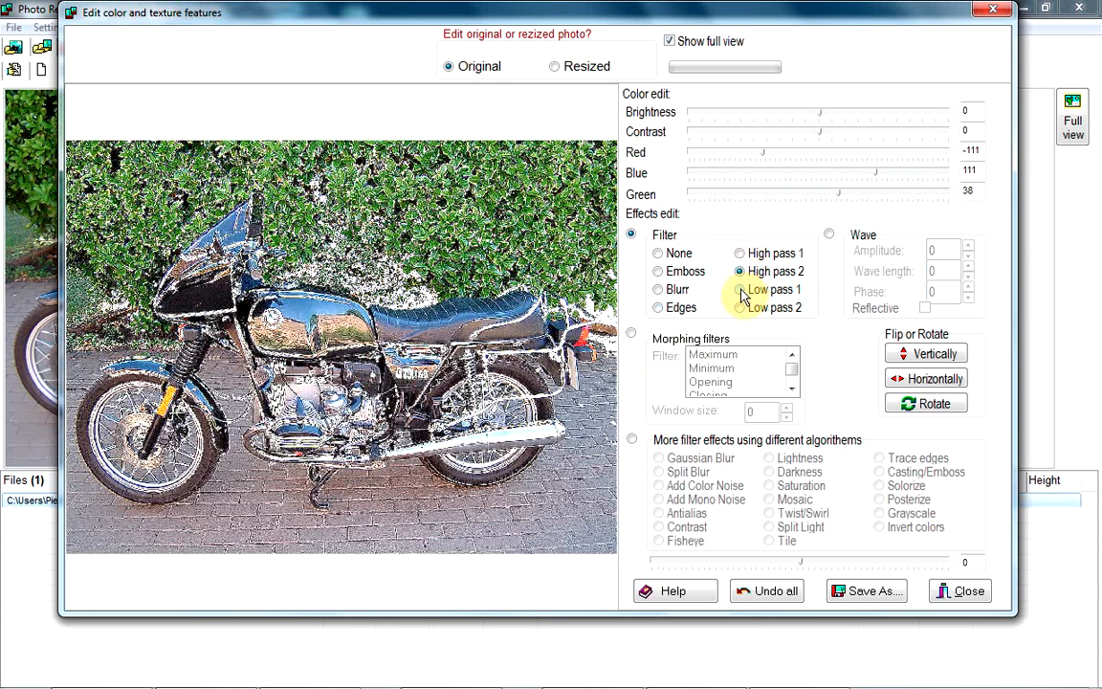
left_click(739, 289)
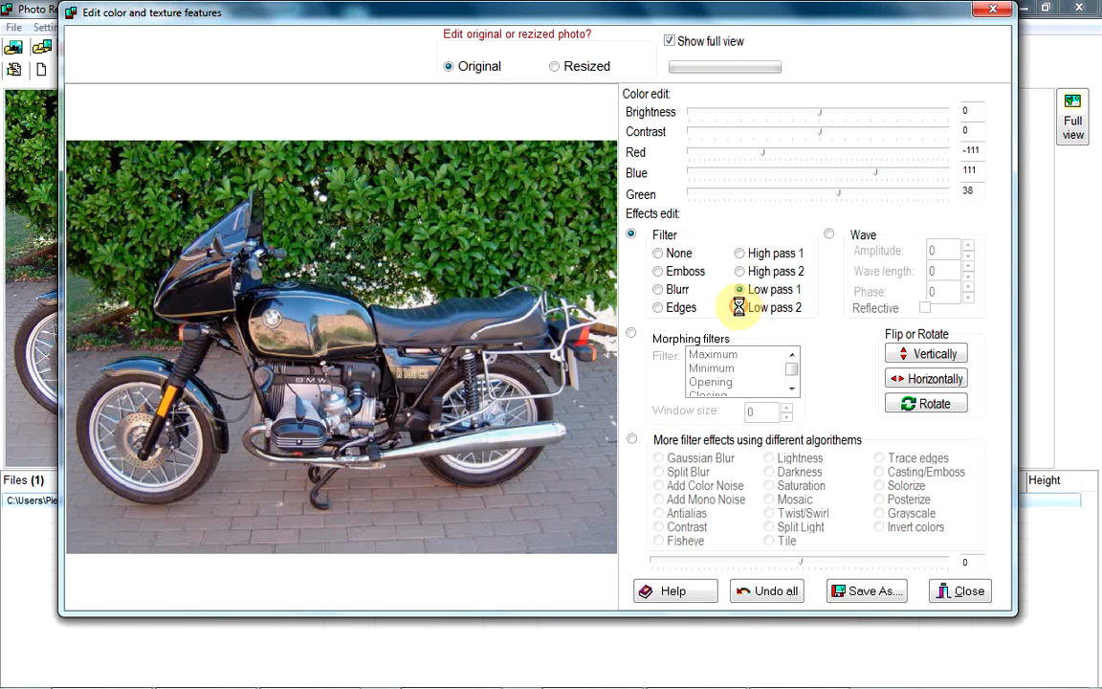
left_click(740, 308)
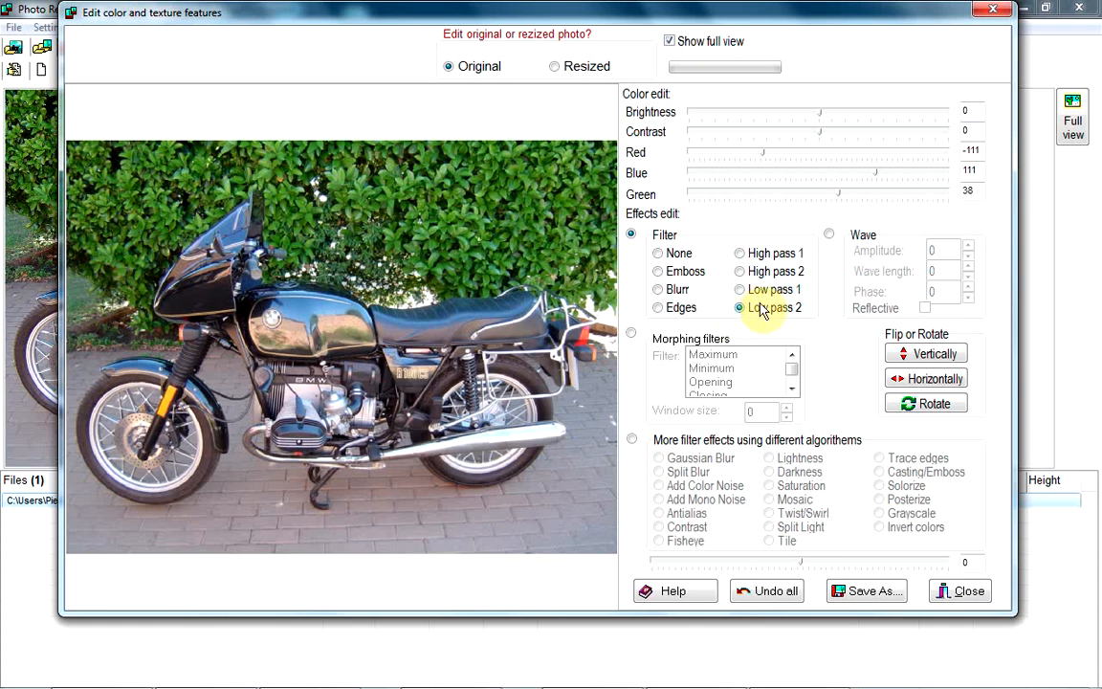
left_click(658, 253)
Try a Wave effect with amplitude 11 and wave length 55 on the photo and undo all edits.
left_click(828, 235)
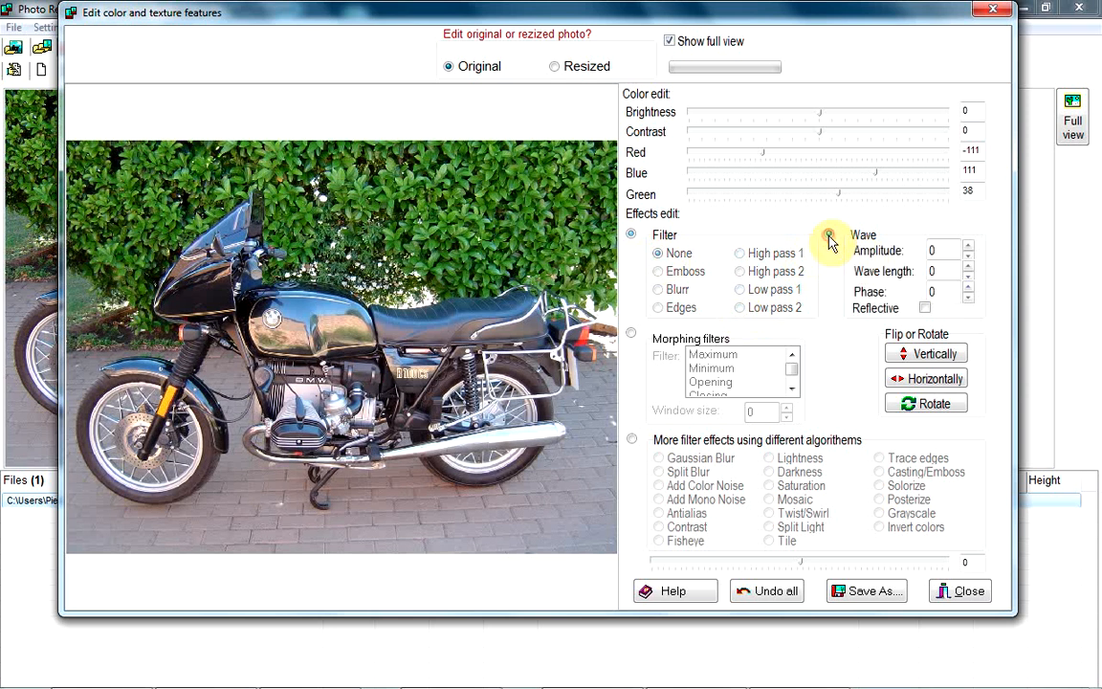
double_click(945, 254)
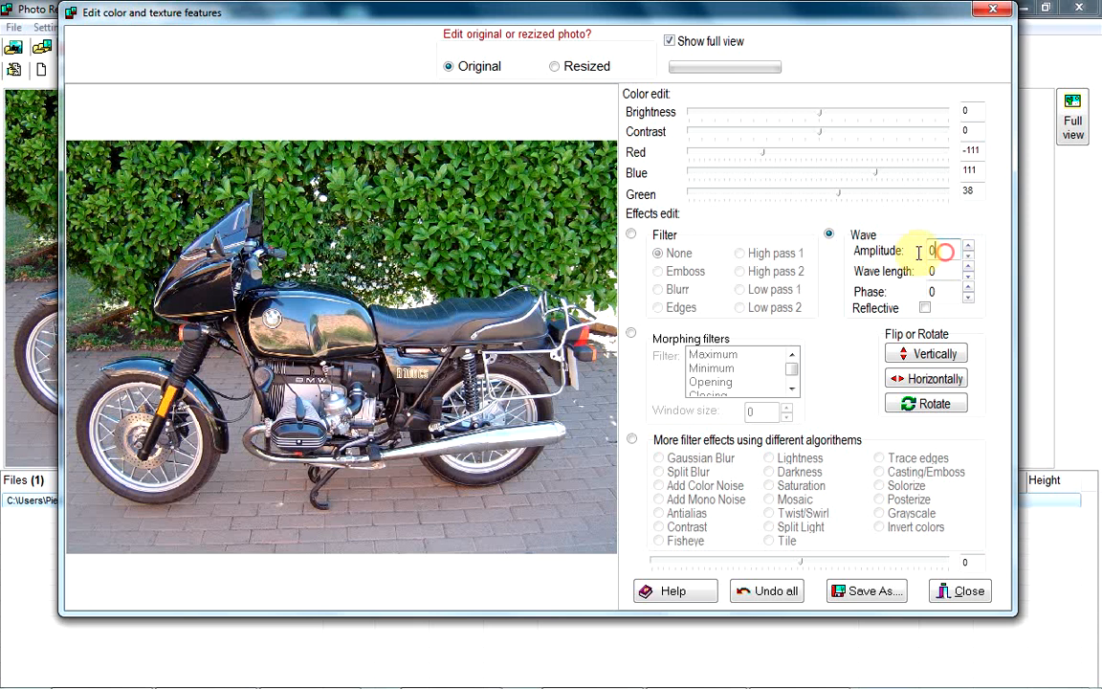
type("11")
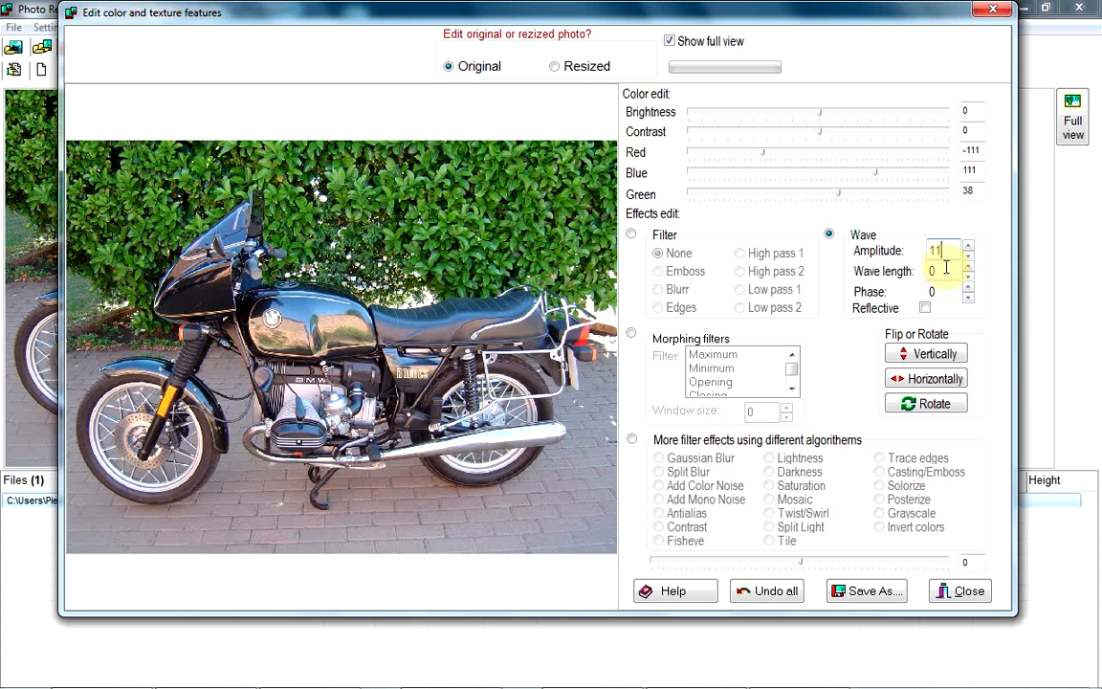
double_click(937, 271)
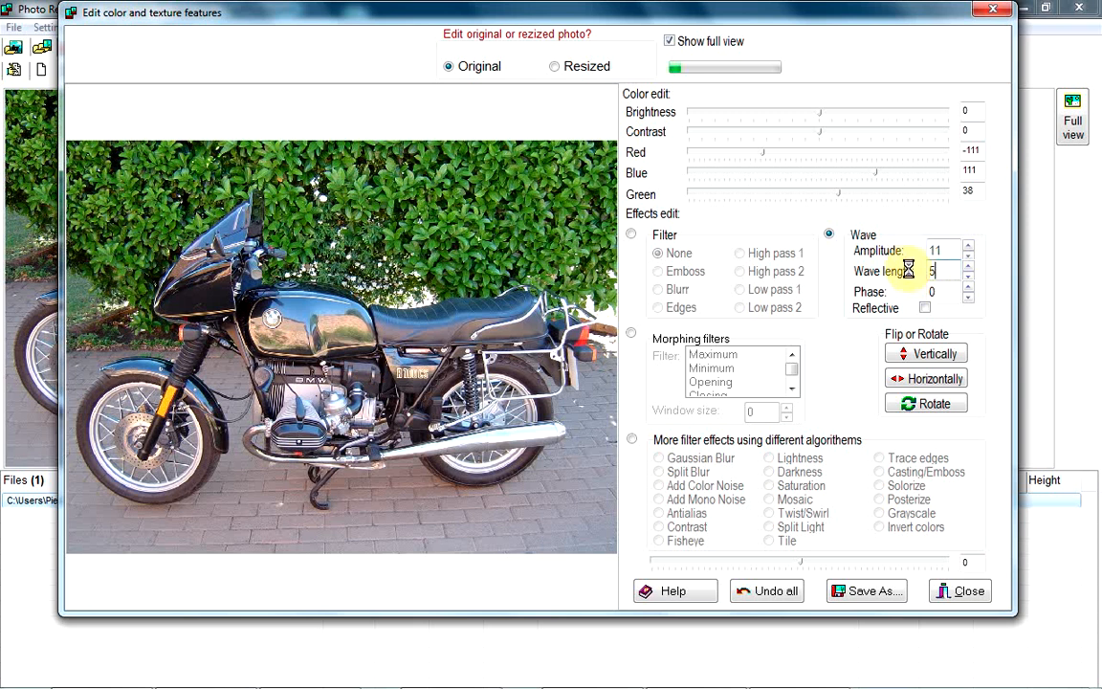
type("55")
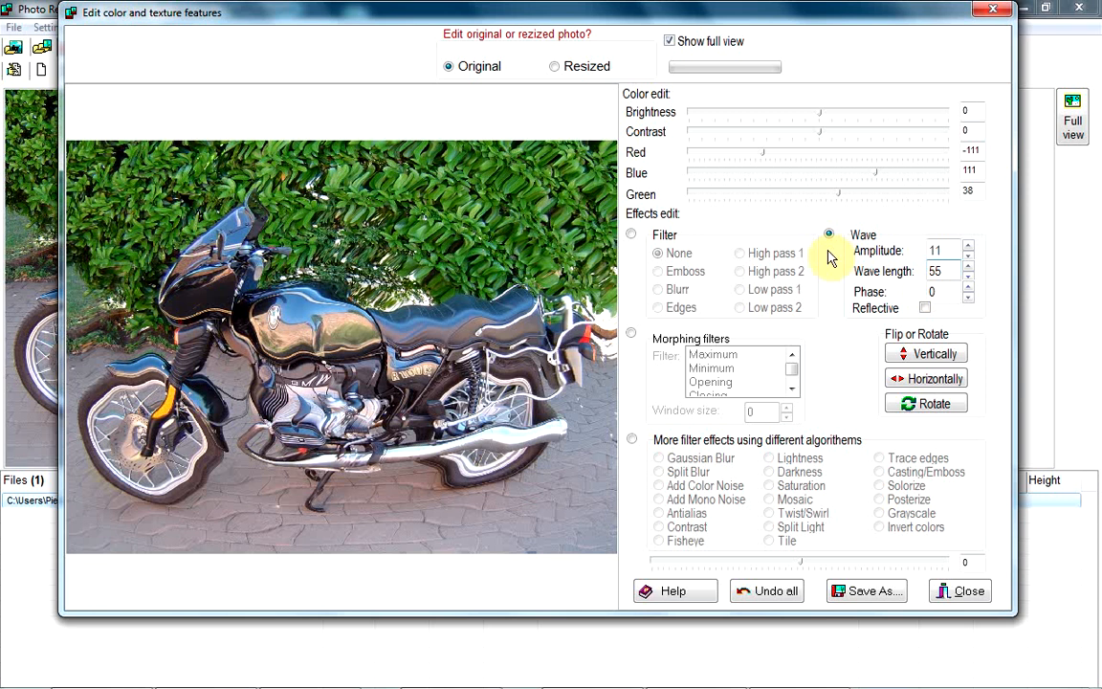
left_click(762, 594)
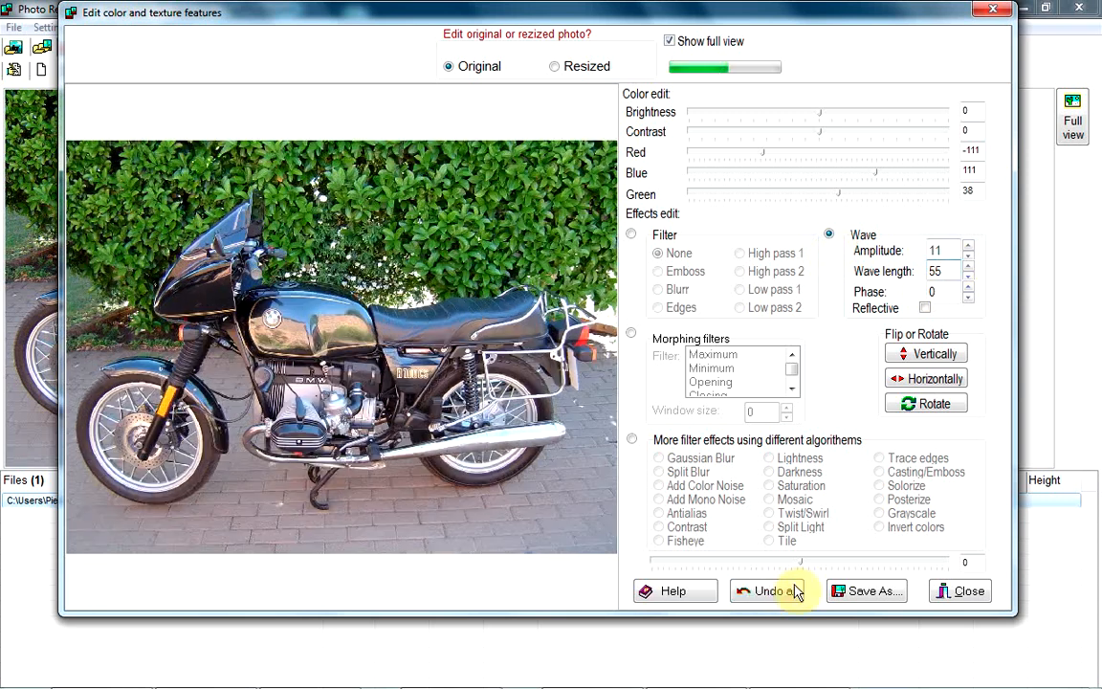
Enable the morphing filters with window size 2 and preview Maximum, Minimum, Opening and Closing on the photo.
left_click(632, 336)
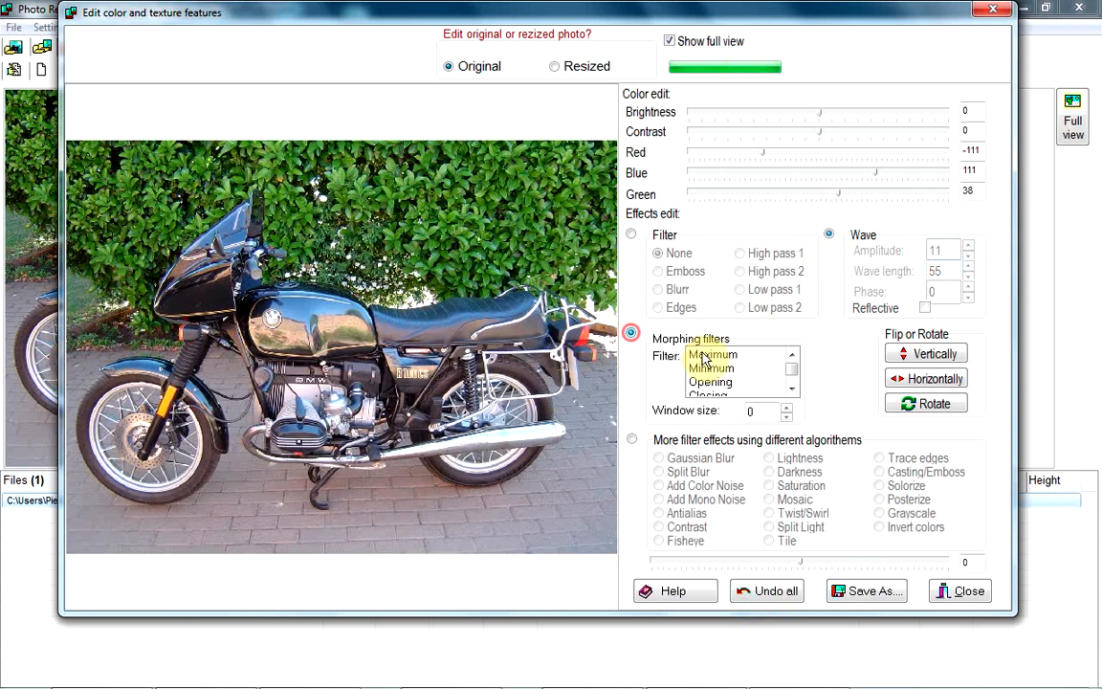
left_click(785, 408)
left_click(785, 407)
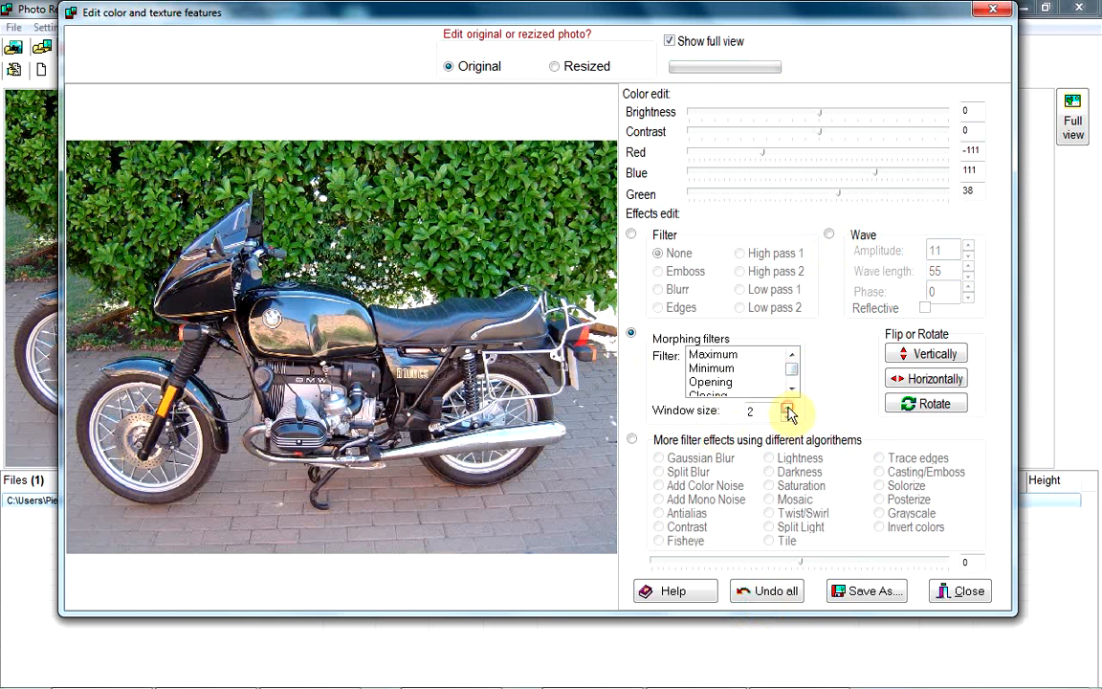
left_click(707, 356)
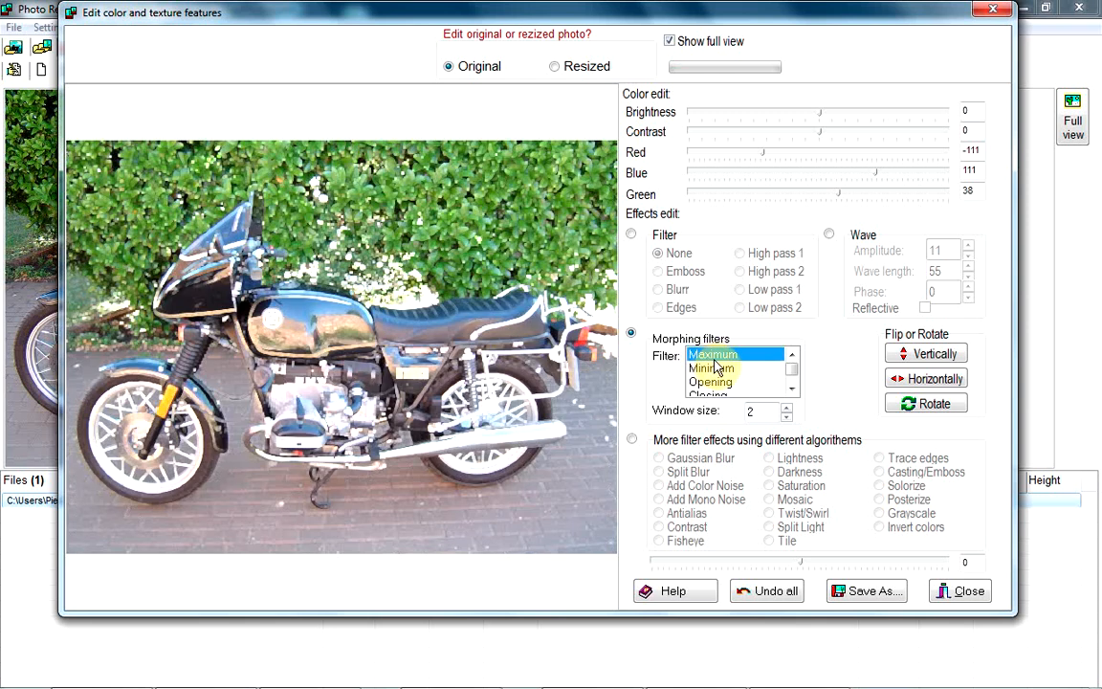
left_click(713, 370)
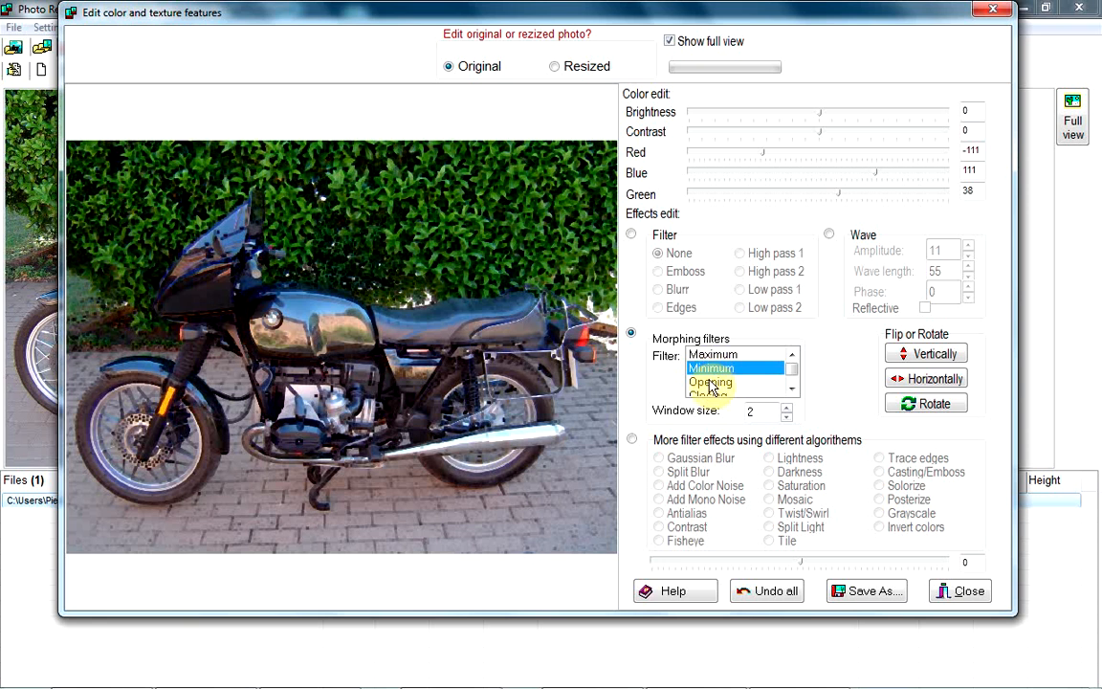
left_click(708, 382)
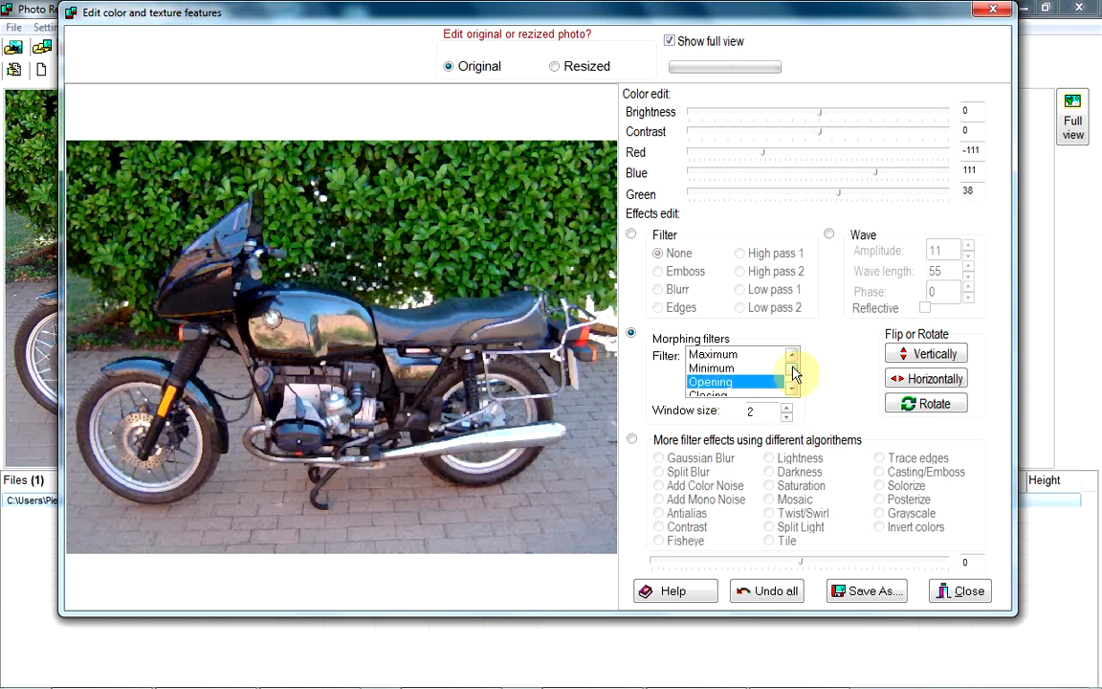
scroll(794, 373, "down", 1)
left_click(756, 384)
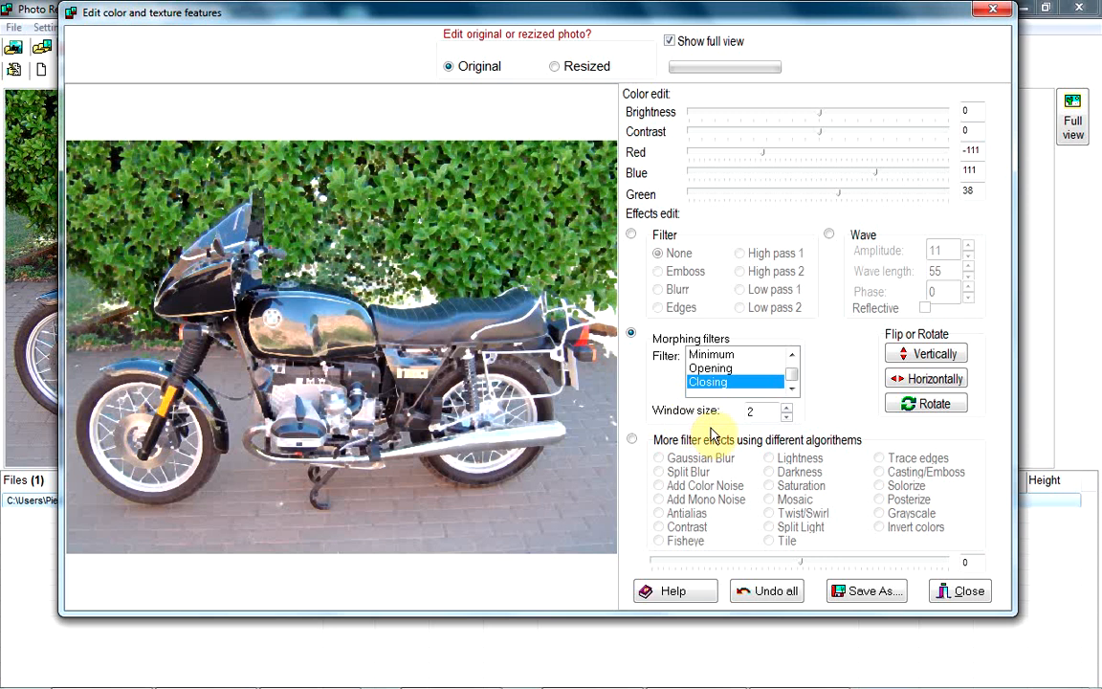
Increase the morphing window size to 4 for Closing and apply the Maximum, Minimum and Opening filters in turn.
left_click(786, 407)
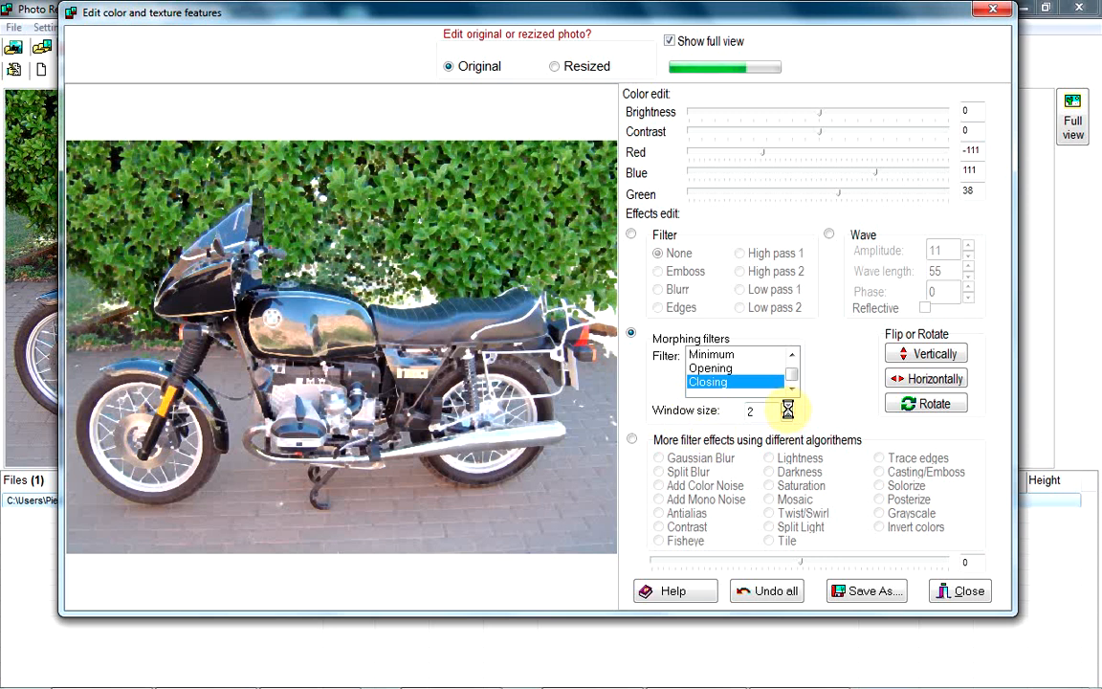
left_click(786, 408)
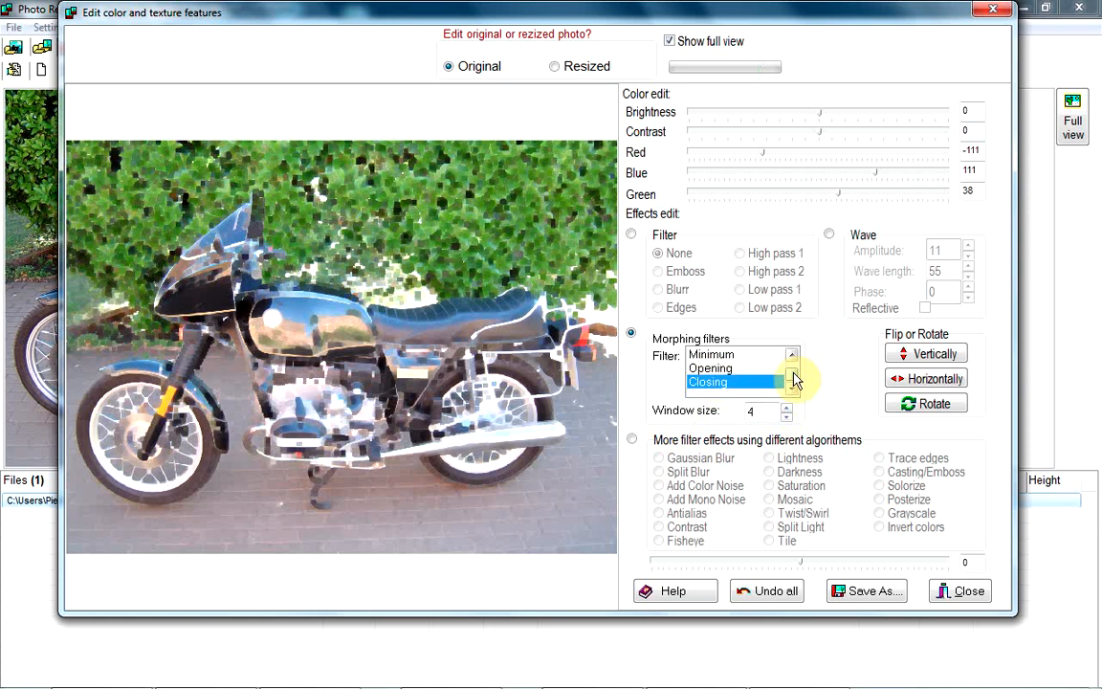
left_click_drag(791, 379, 792, 371)
left_click(708, 354)
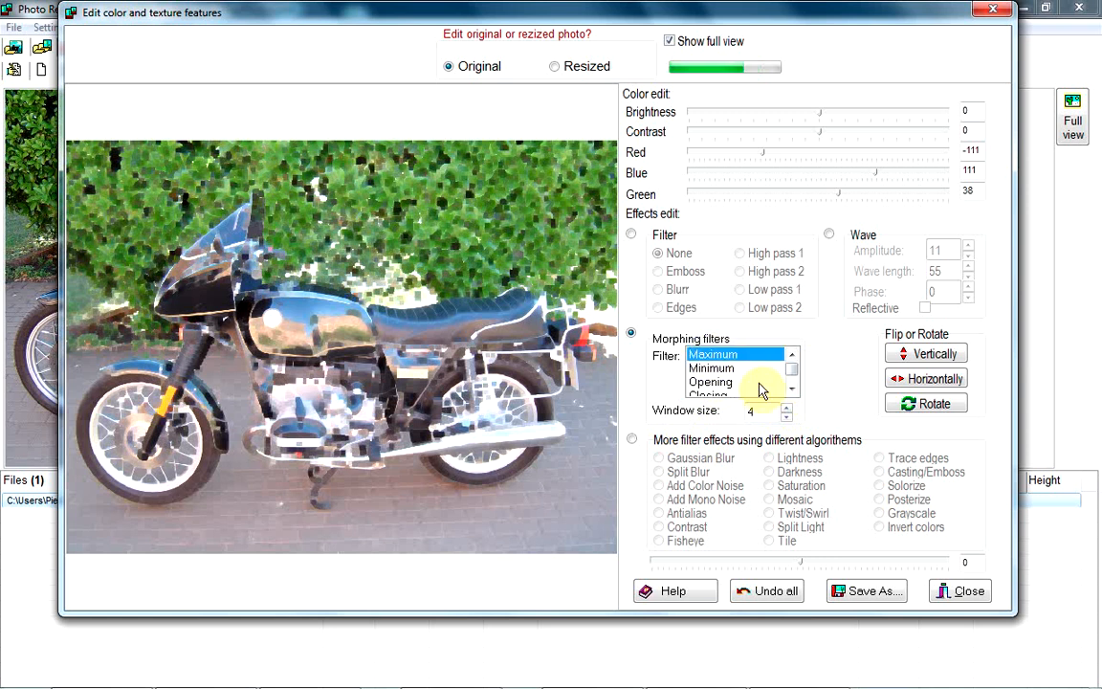
left_click(720, 370)
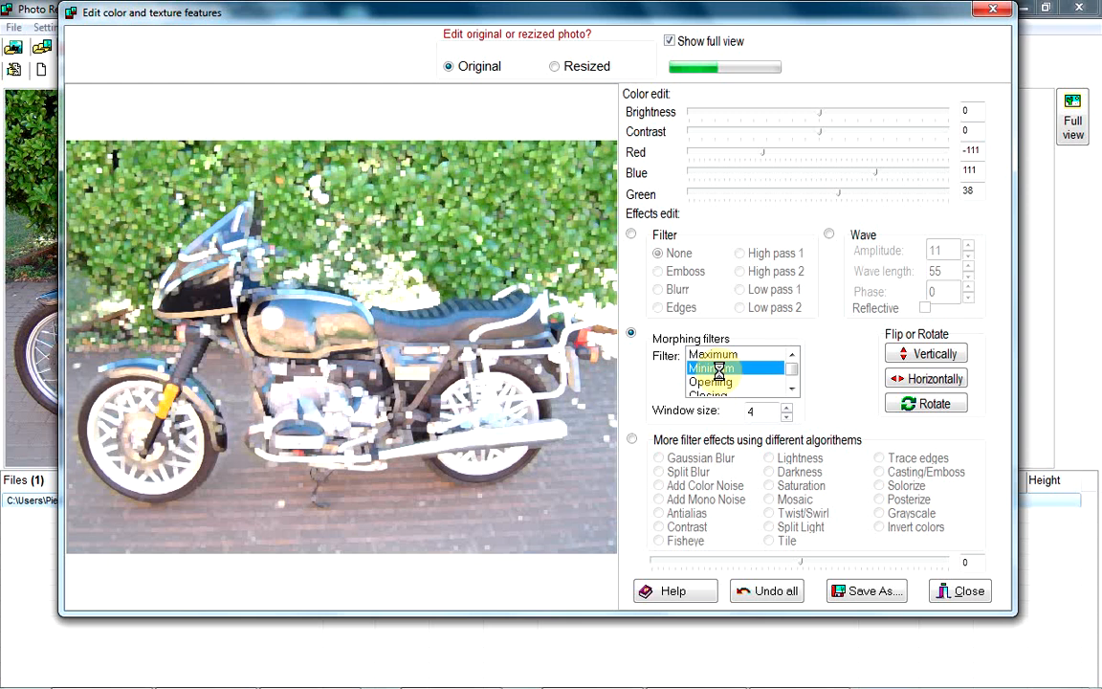
left_click(722, 381)
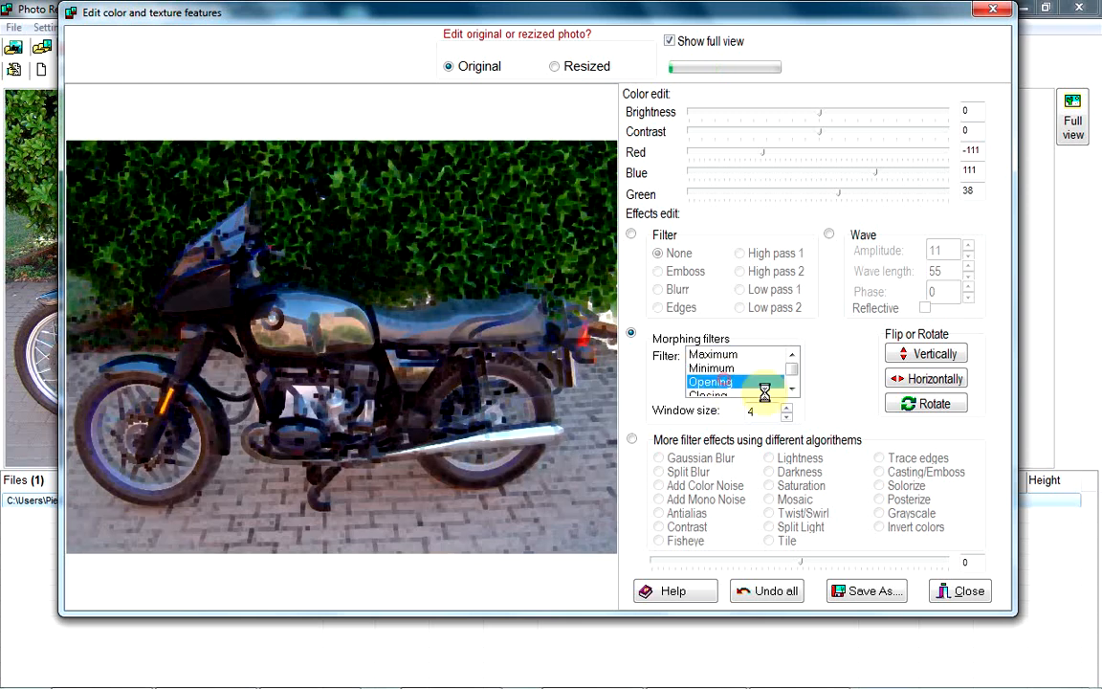
Try the Closing morphing filter with window size 4 on the photo and undo all edits.
left_click(717, 392)
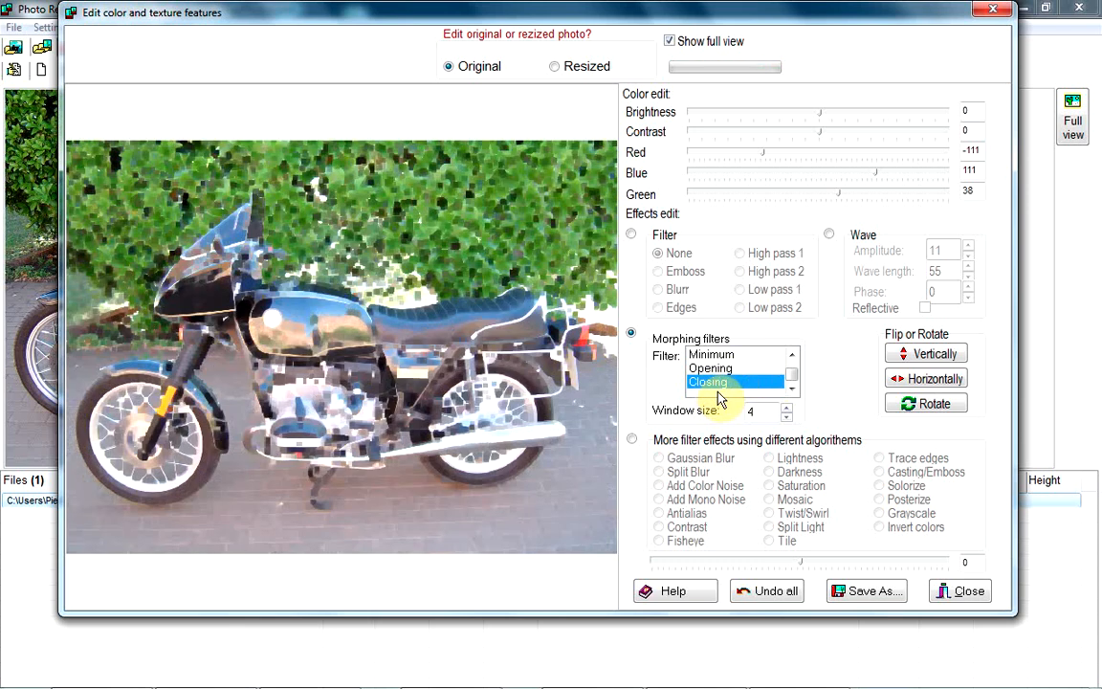
left_click(776, 600)
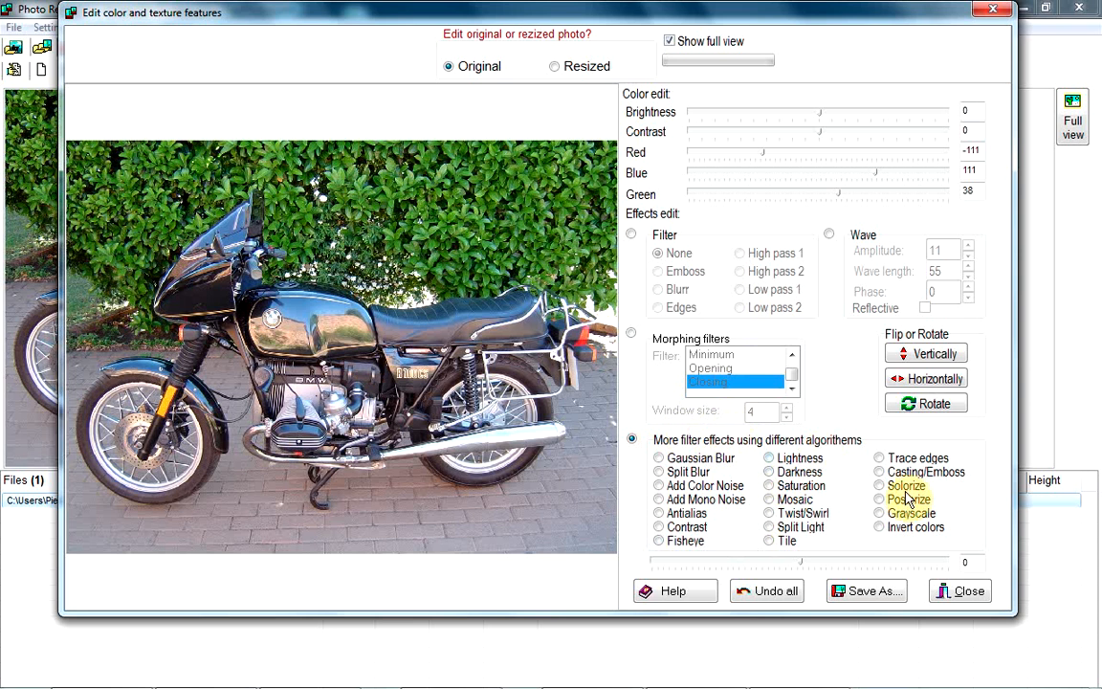
Enable the additional filter effects and try Gaussian Blur at 40 and Split Blur at 25, undoing all edits after each.
left_click(658, 459)
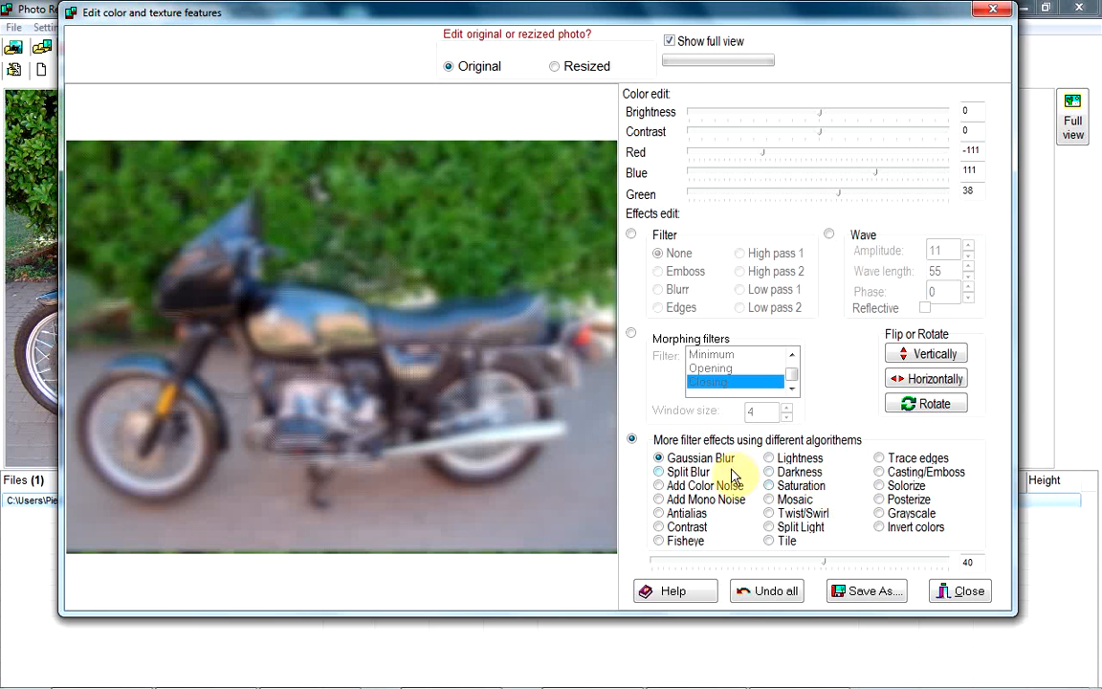
left_click(767, 591)
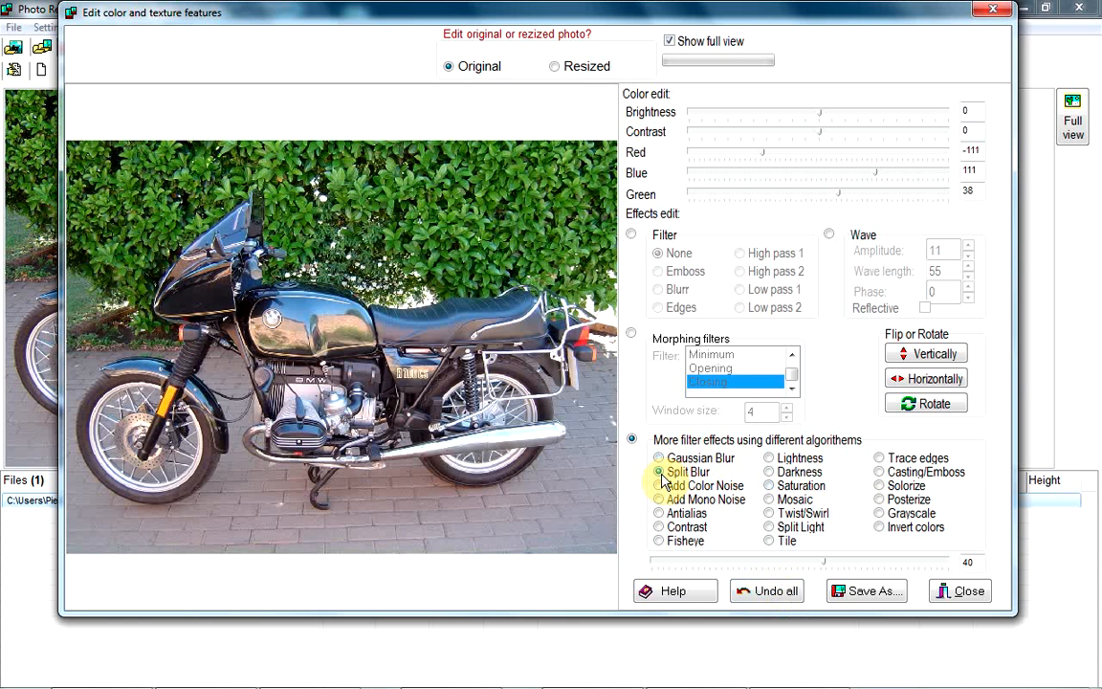
left_click(823, 562)
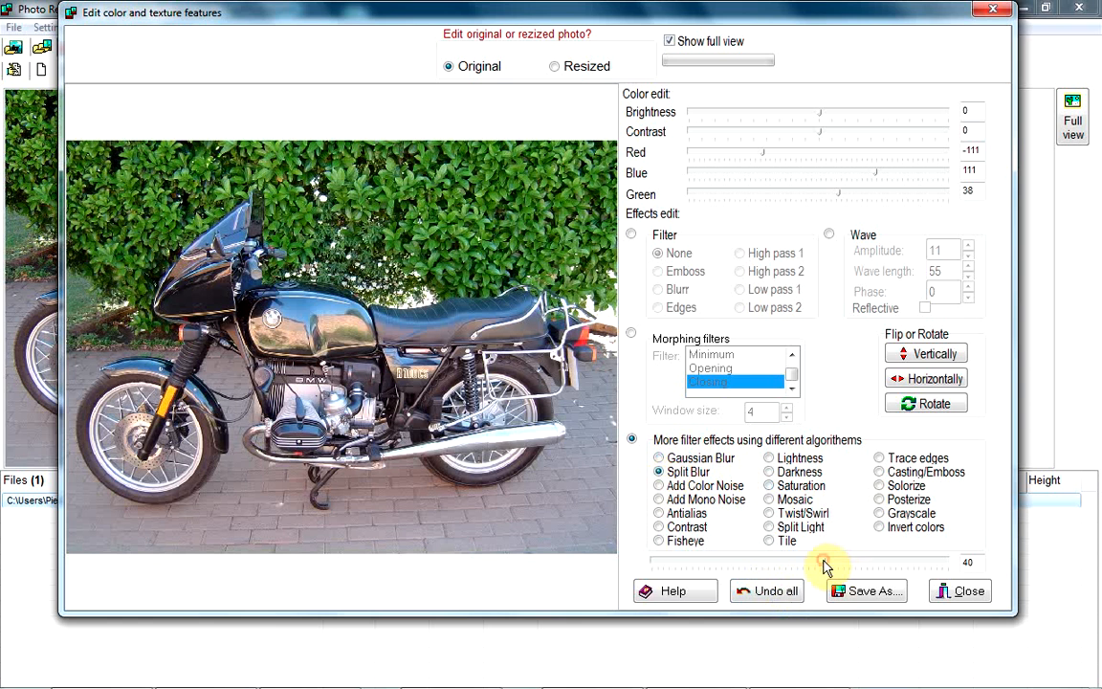
mouse_move(823, 562)
left_mouse_down()
mouse_move(804, 565)
mouse_move(829, 568)
mouse_move(815, 568)
left_mouse_up()
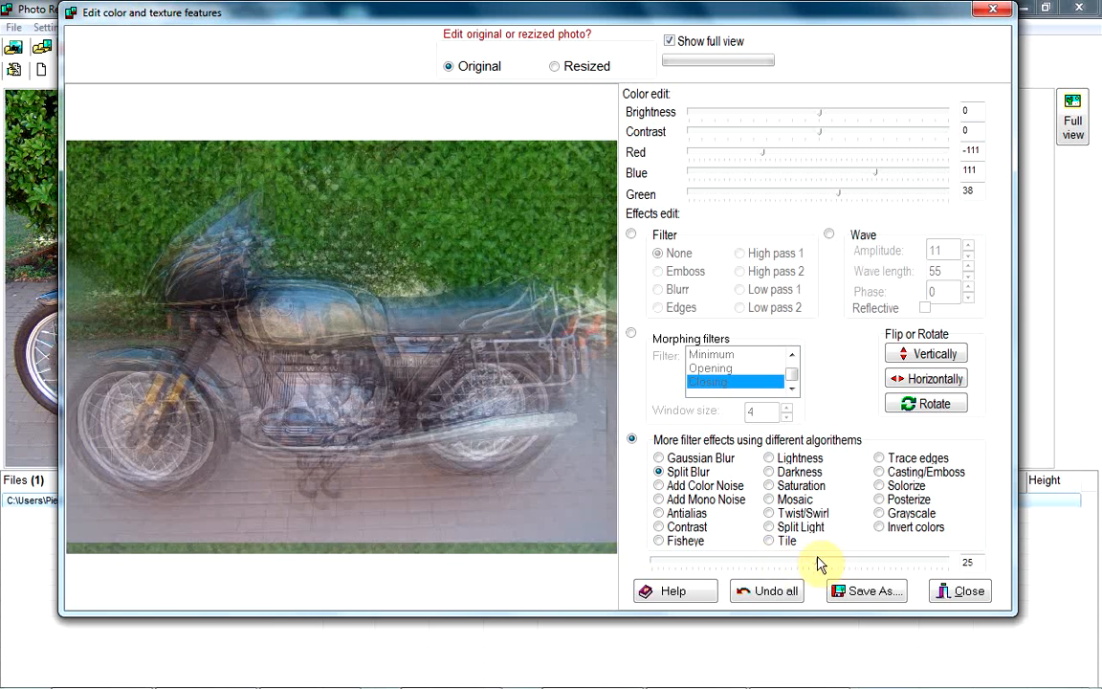
left_click(786, 595)
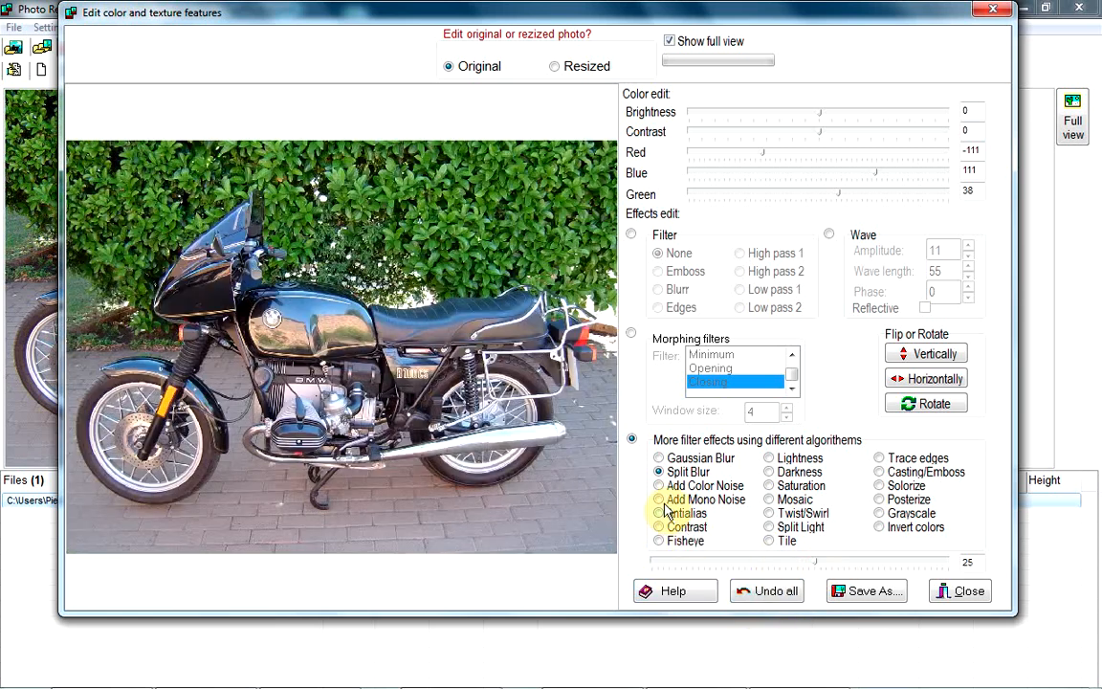
Try Add Color Noise at 150, undo all edits, and preview Add Mono Noise at 125.
left_click(660, 485)
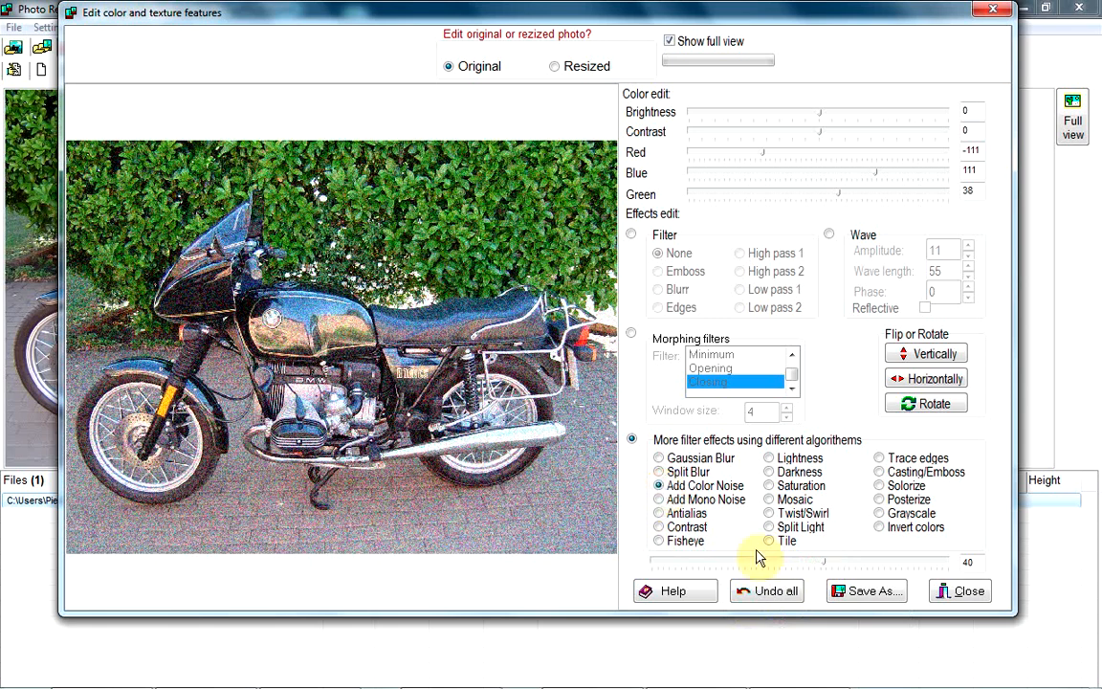
left_click_drag(814, 565, 890, 564)
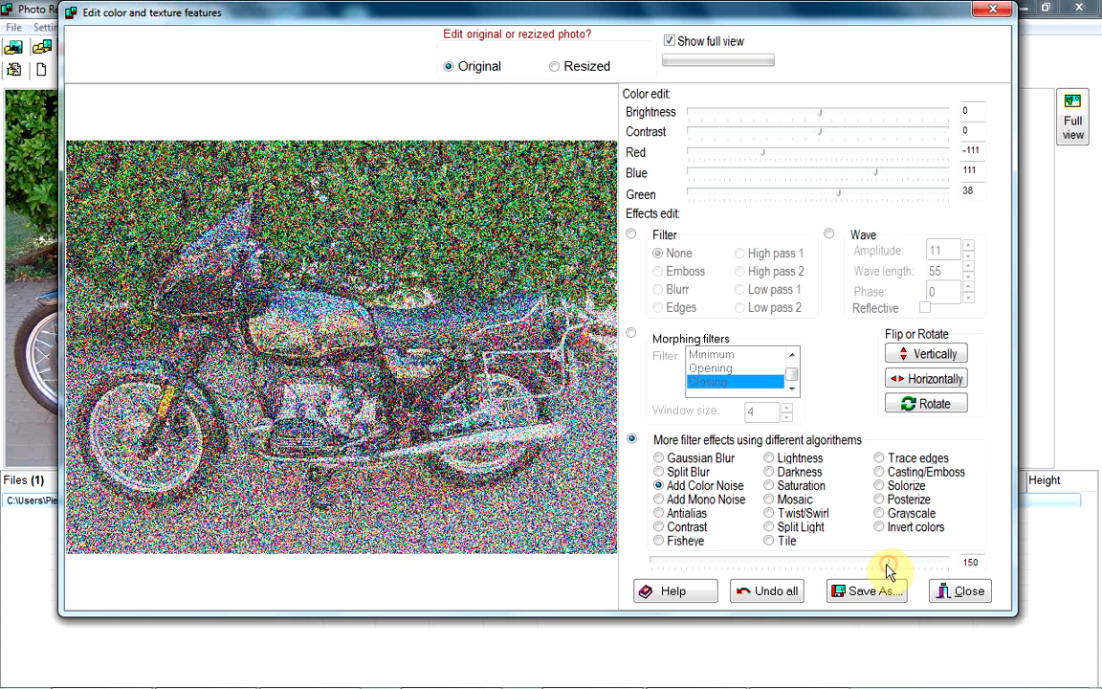
left_click(763, 590)
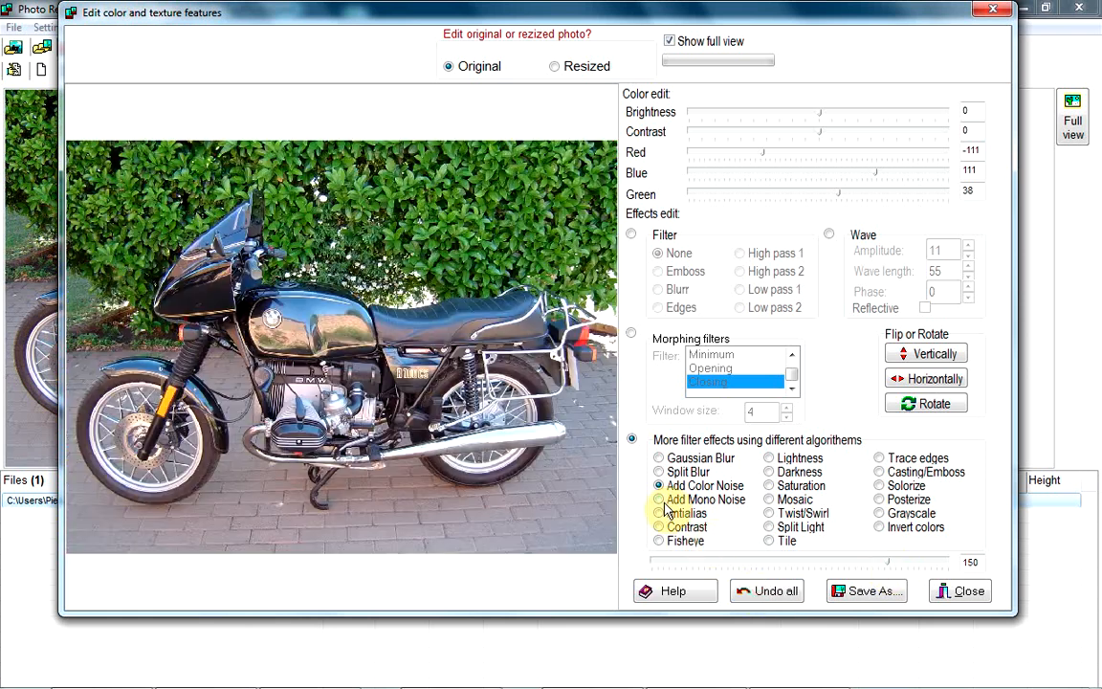
left_click(660, 500)
left_click_drag(824, 564, 874, 566)
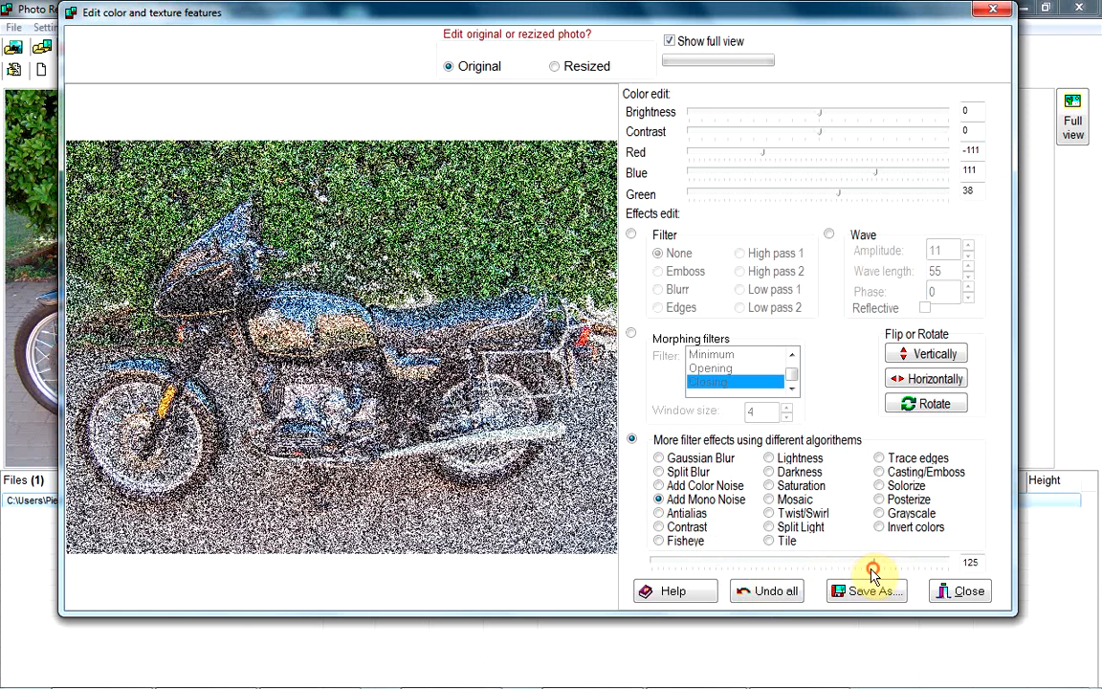
Try the Antialias effect at 104 on the photo and undo all edits.
left_click(659, 514)
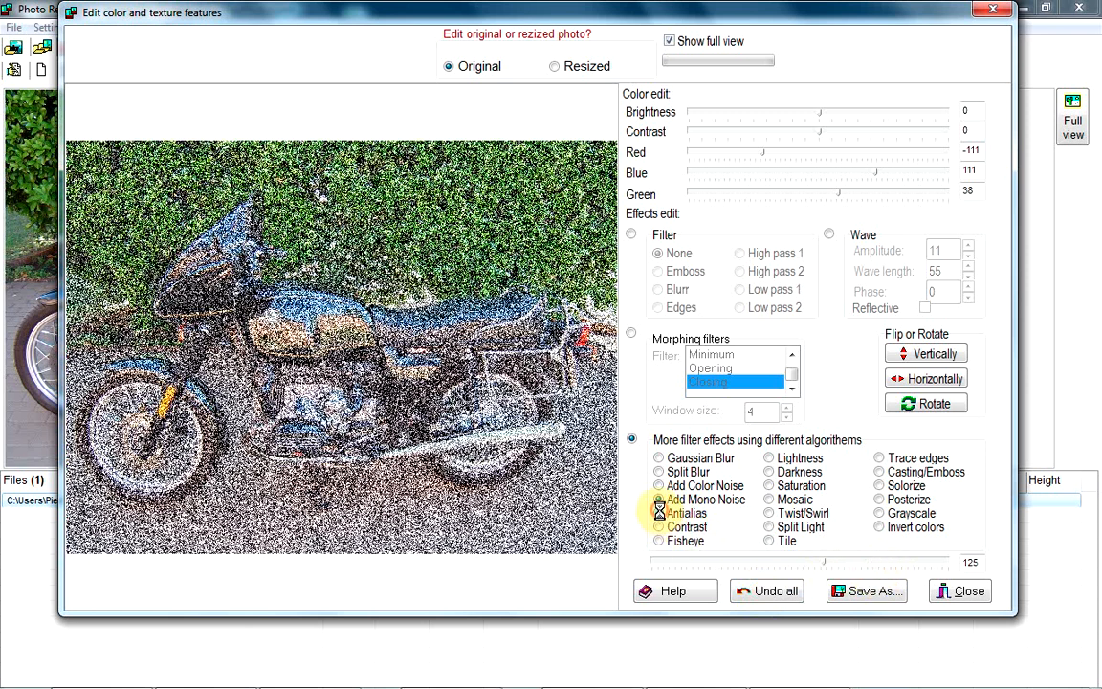
left_click_drag(818, 564, 859, 567)
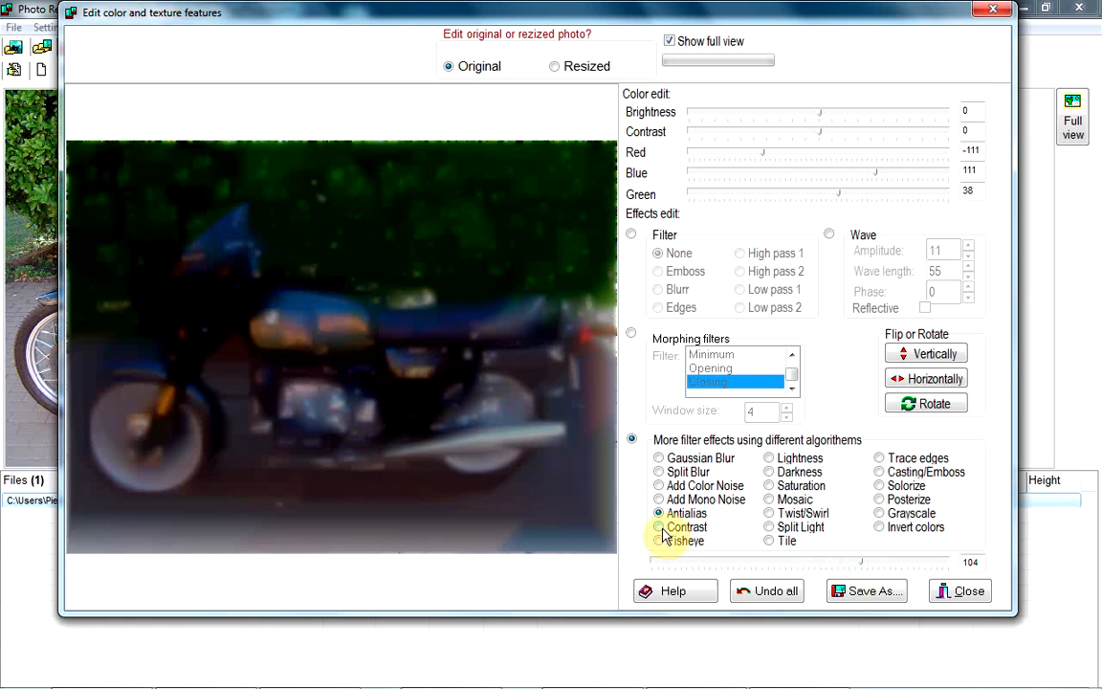
left_click(767, 590)
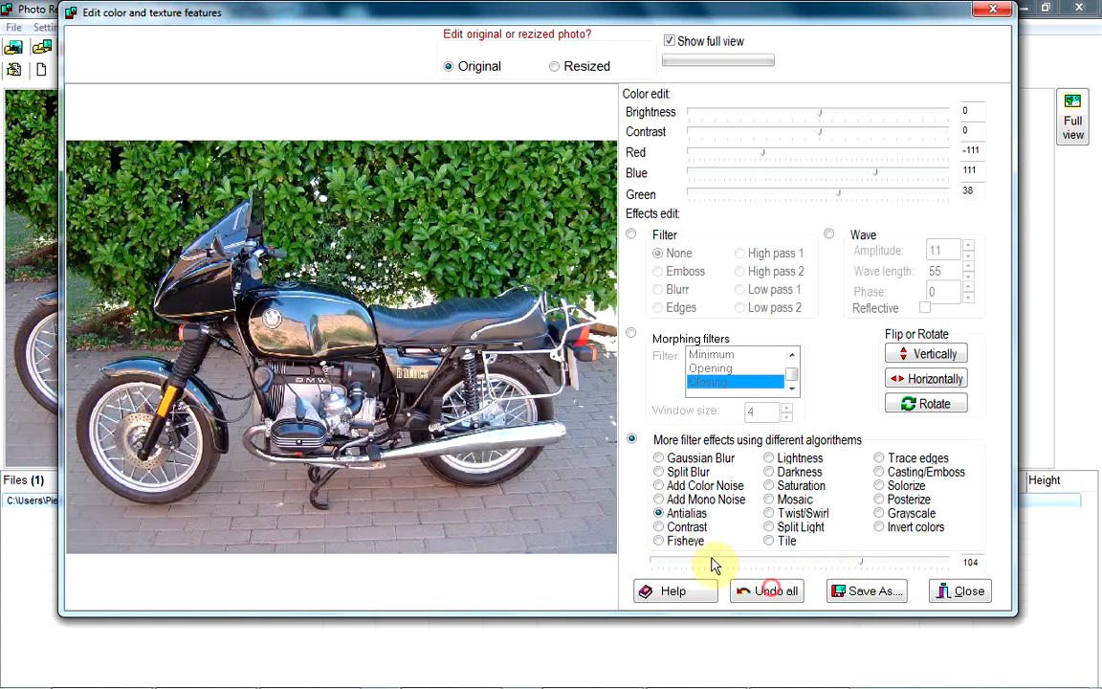
Try the Contrast effect at 132 and the Fisheye effect at 98, undoing all edits after each.
left_click(659, 525)
left_click_drag(824, 562, 875, 565)
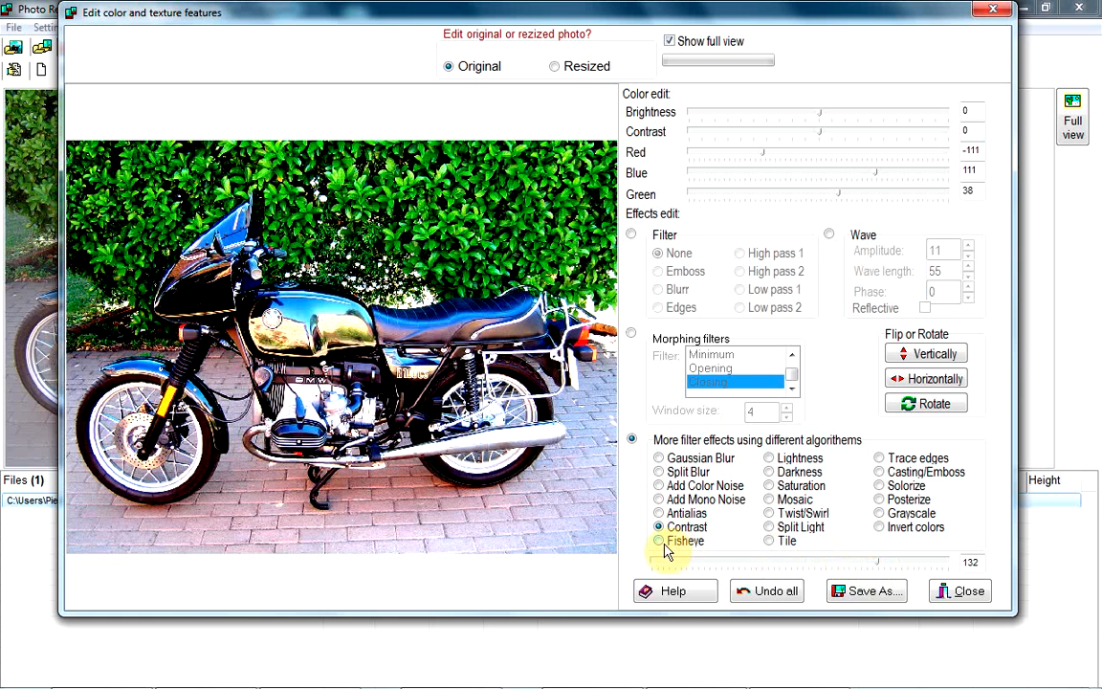
left_click(778, 591)
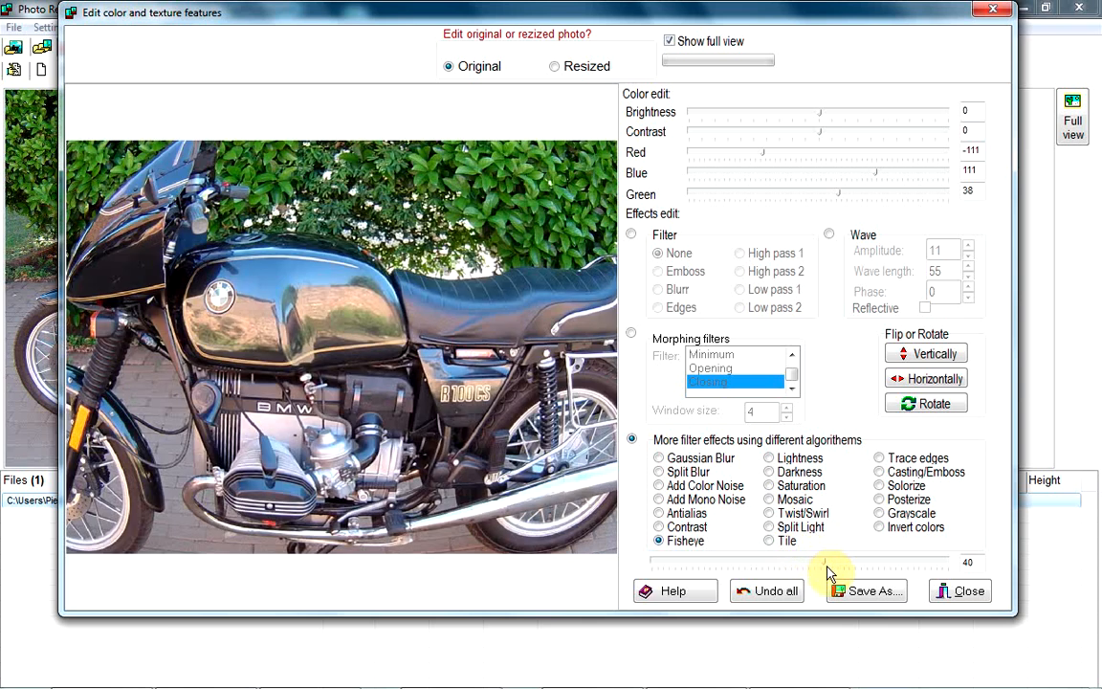
left_click_drag(825, 562, 846, 564)
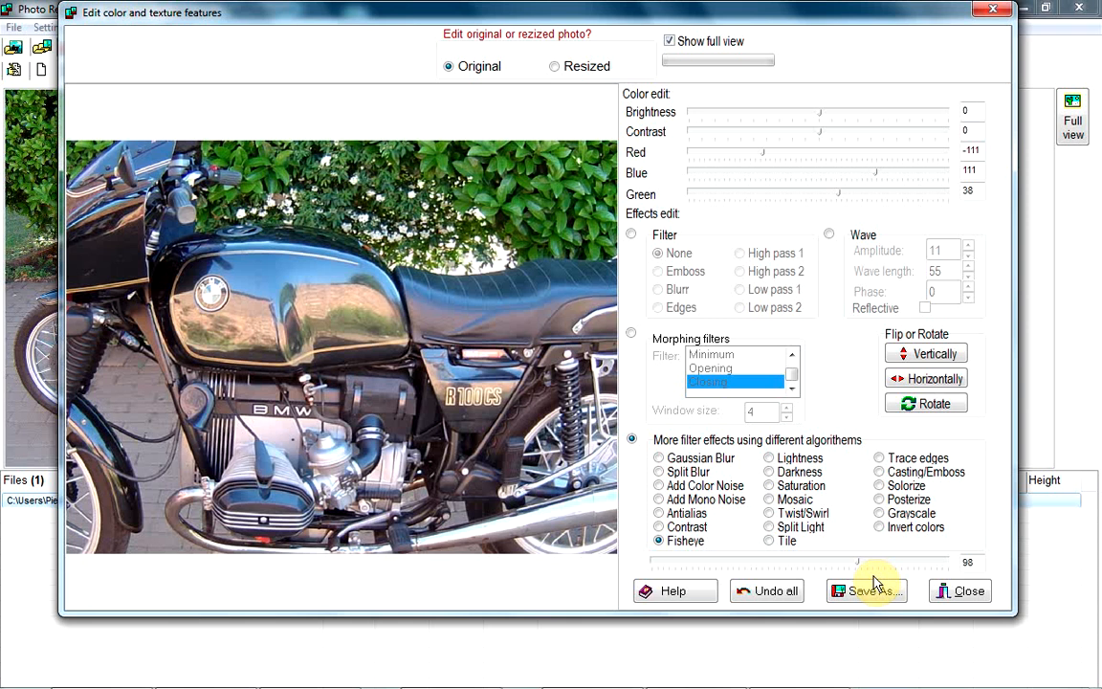
left_click(763, 602)
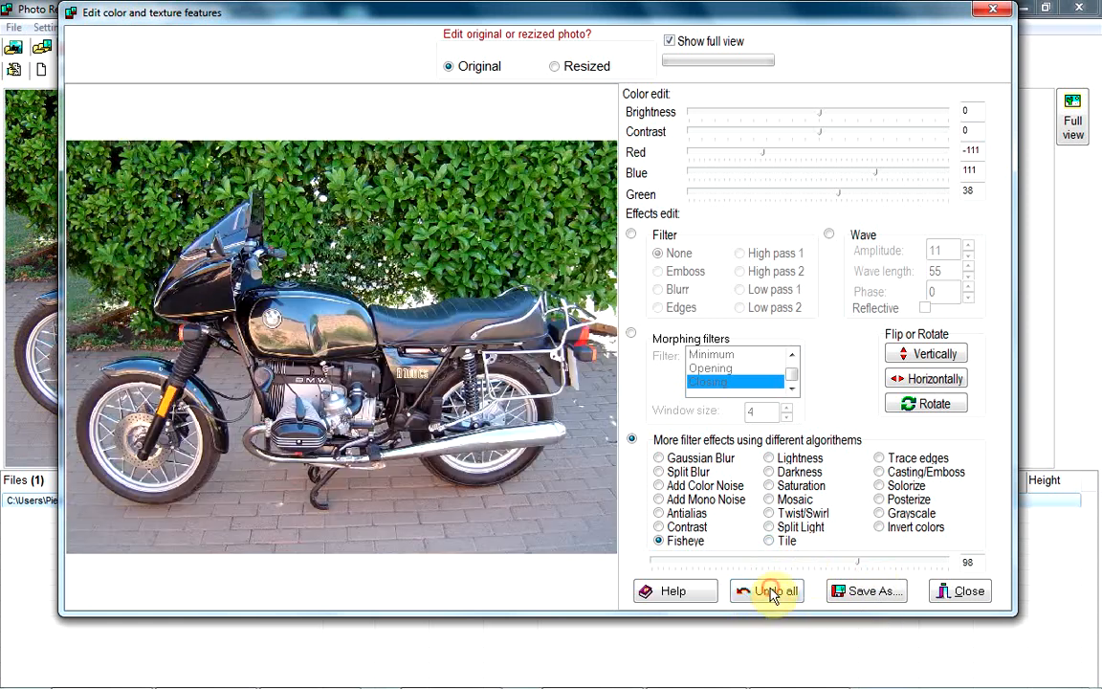
Try the Lightness effect at 105 and the Darkness effect at 71, undoing all edits after each.
left_click(769, 459)
left_click(871, 563)
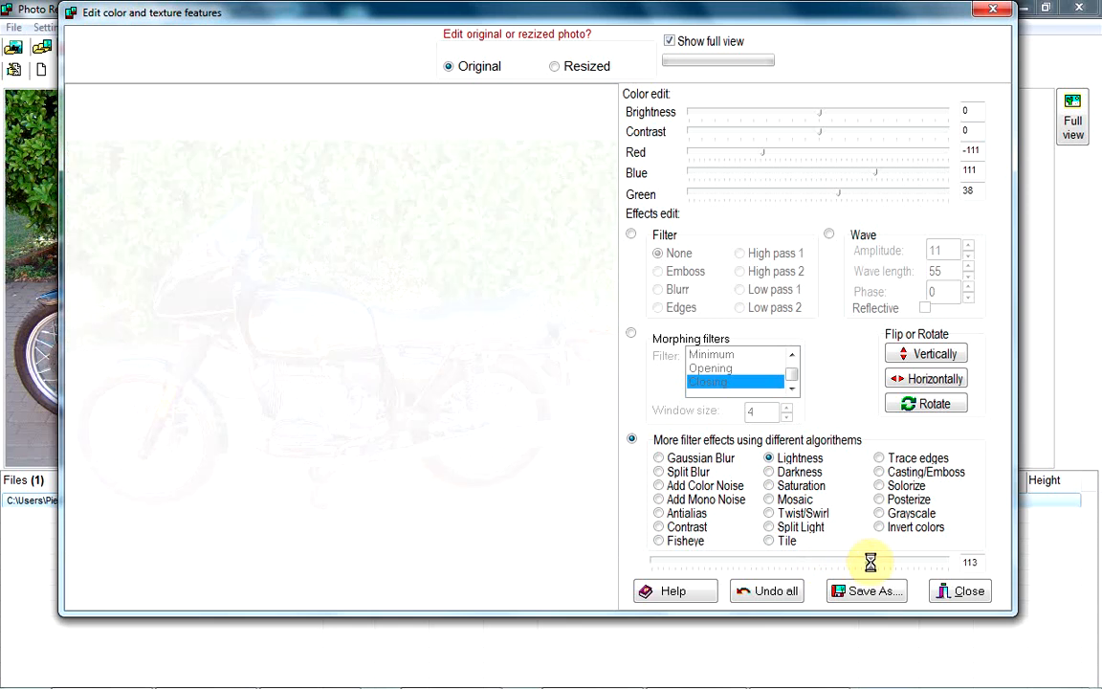
left_click_drag(870, 562, 861, 562)
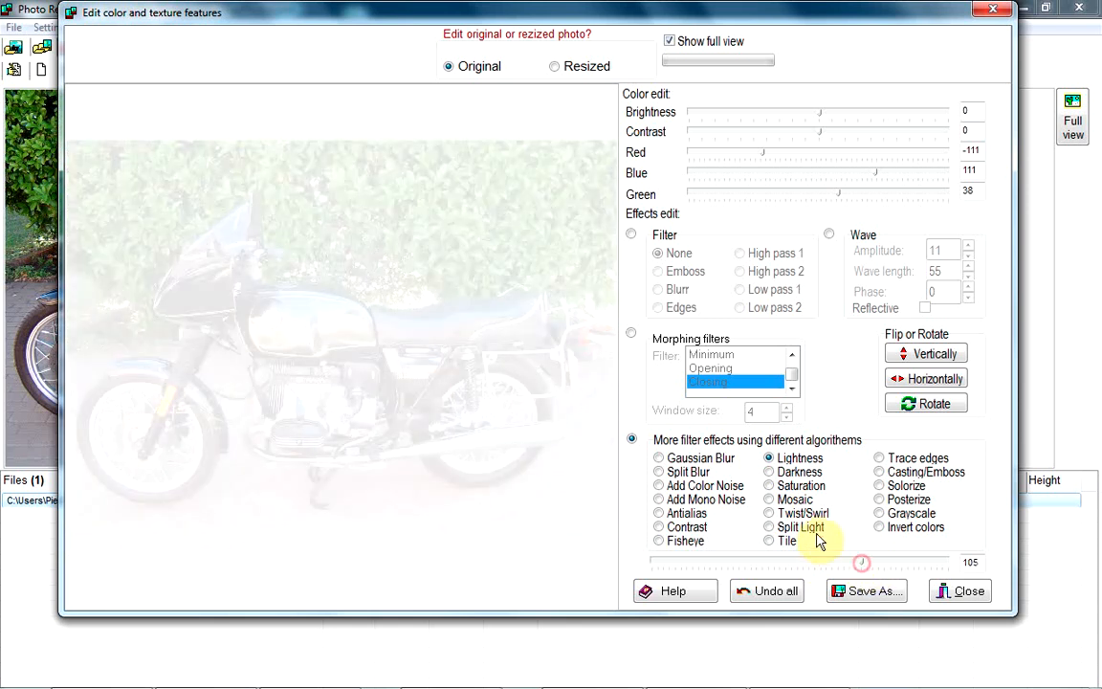
left_click(770, 590)
left_click(768, 471)
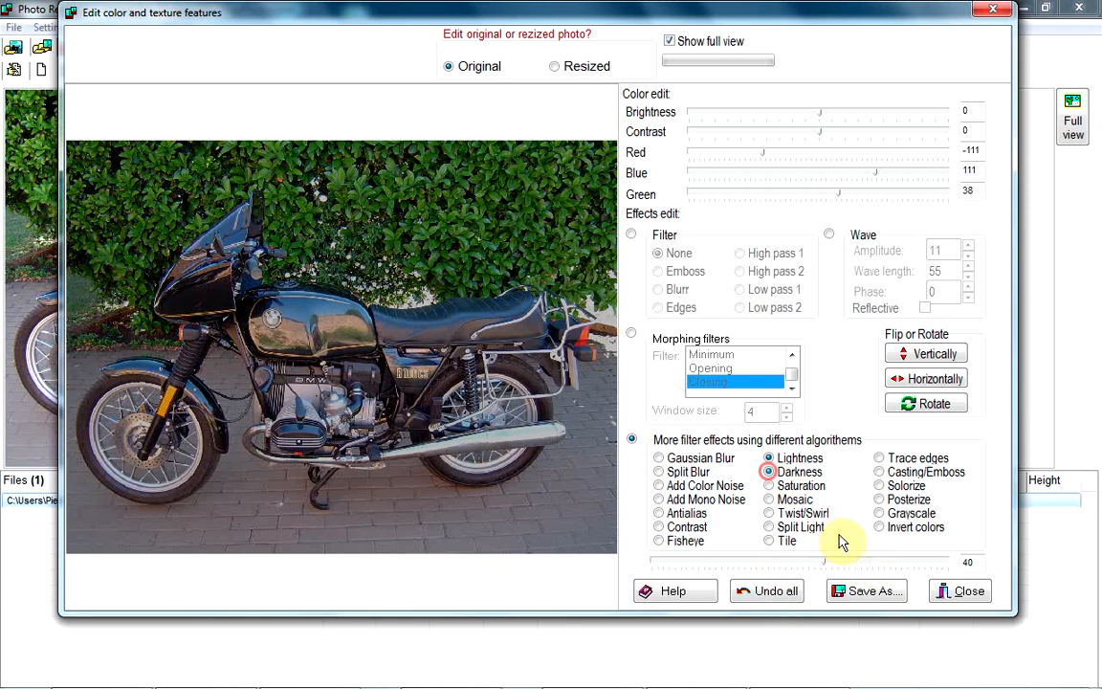
left_click_drag(823, 563, 843, 562)
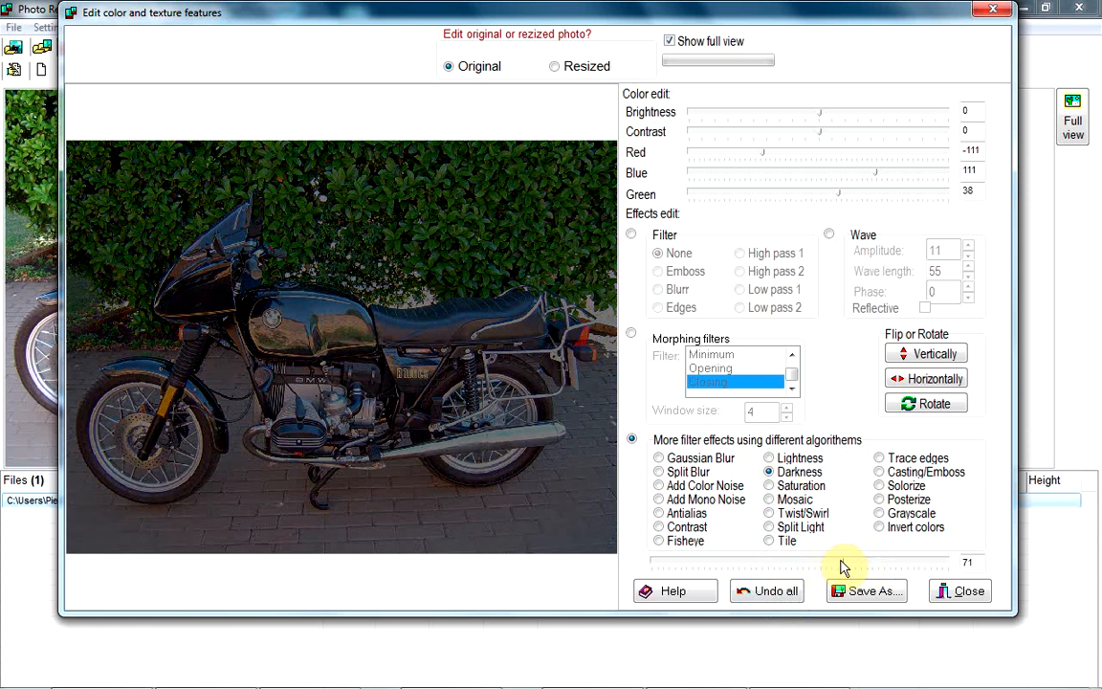
left_click(770, 590)
Try the Saturation effect at 255 and at -243 on the photo and undo all edits.
left_click(770, 485)
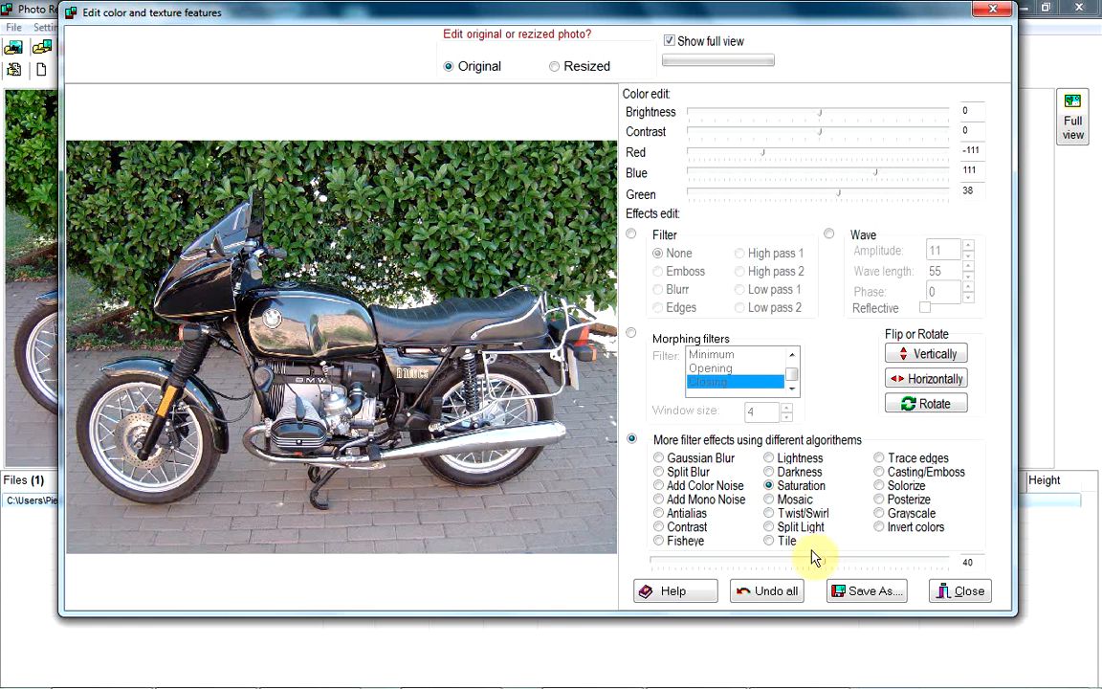
left_click_drag(814, 560, 954, 568)
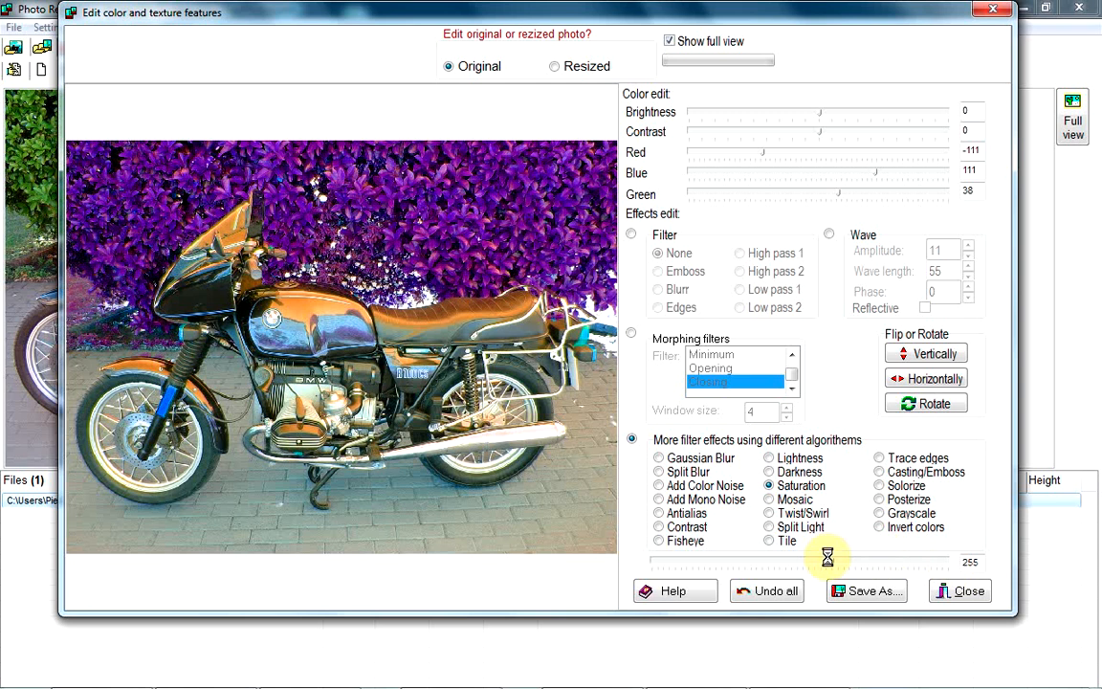
left_click_drag(707, 555, 658, 563)
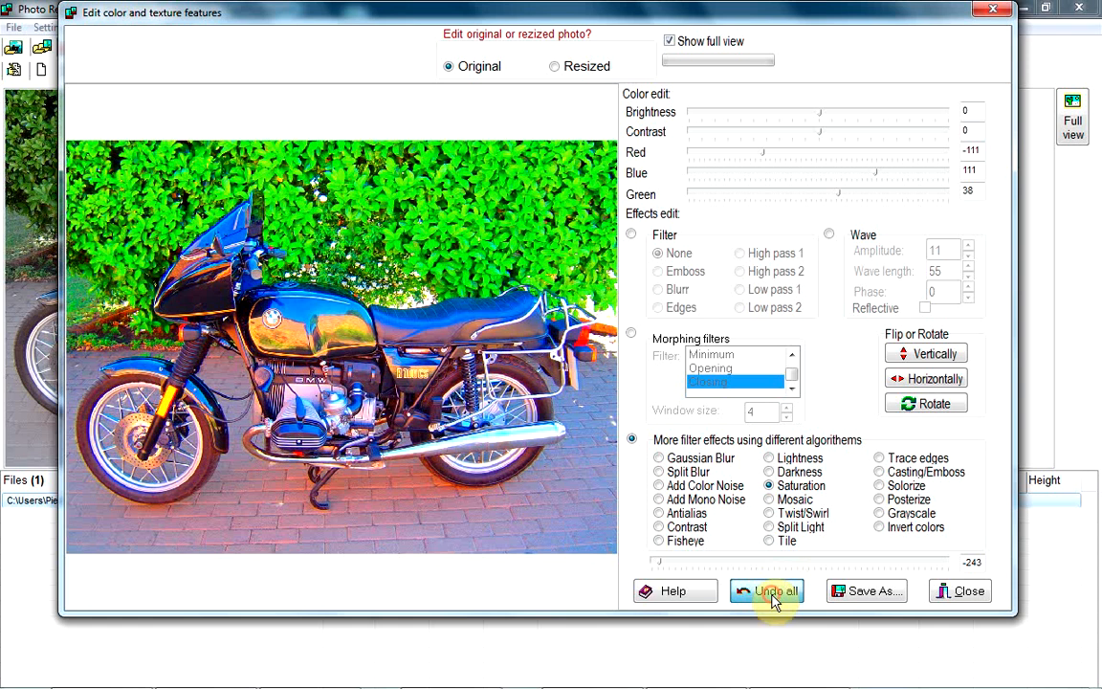
left_click(781, 592)
Preview the Mosaic effect at 42 and lower its strength in small increments to 0.
left_click(771, 502)
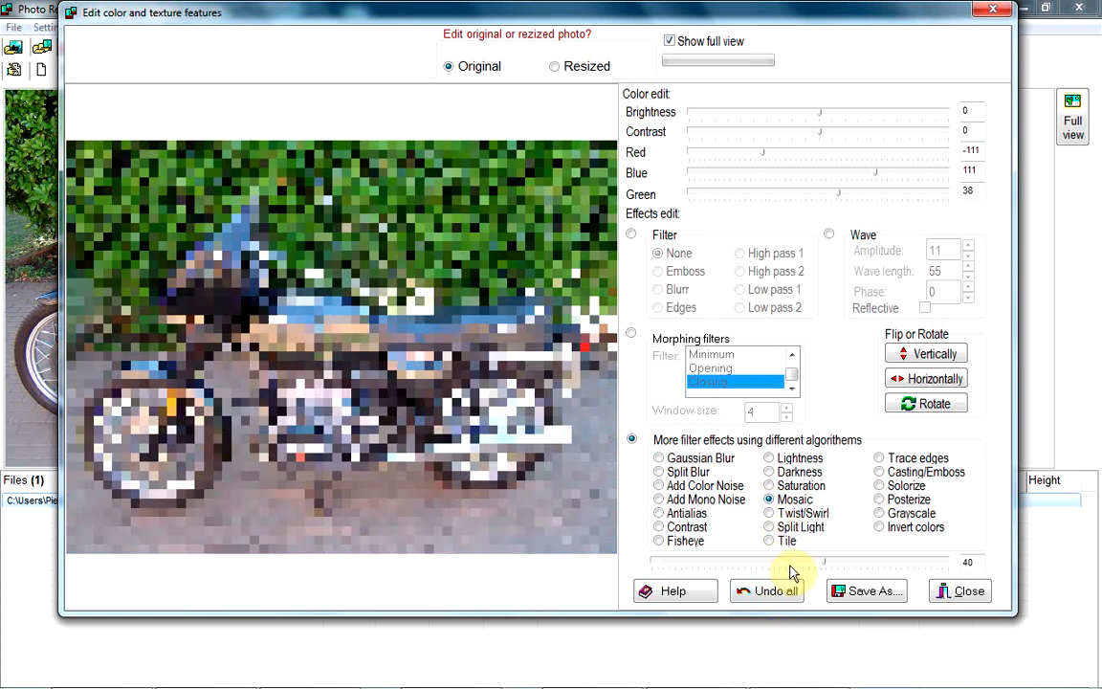
left_click(829, 562)
left_click(794, 560)
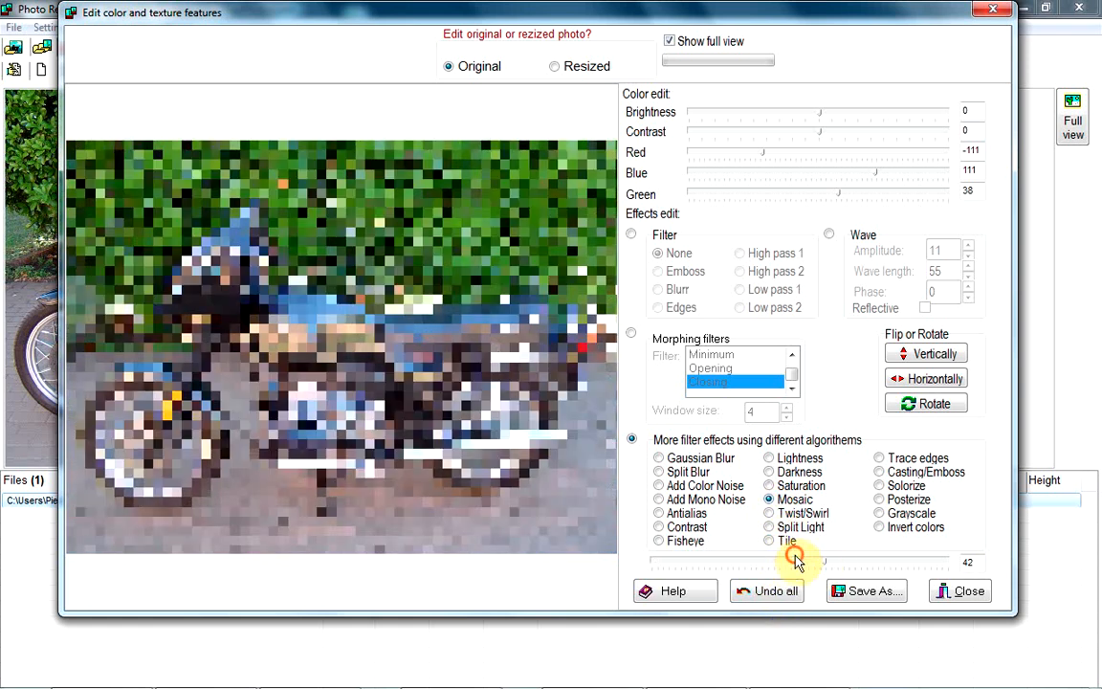
left_click(794, 559)
left_click(794, 559)
left_click(792, 559)
left_click(793, 559)
left_click(793, 560)
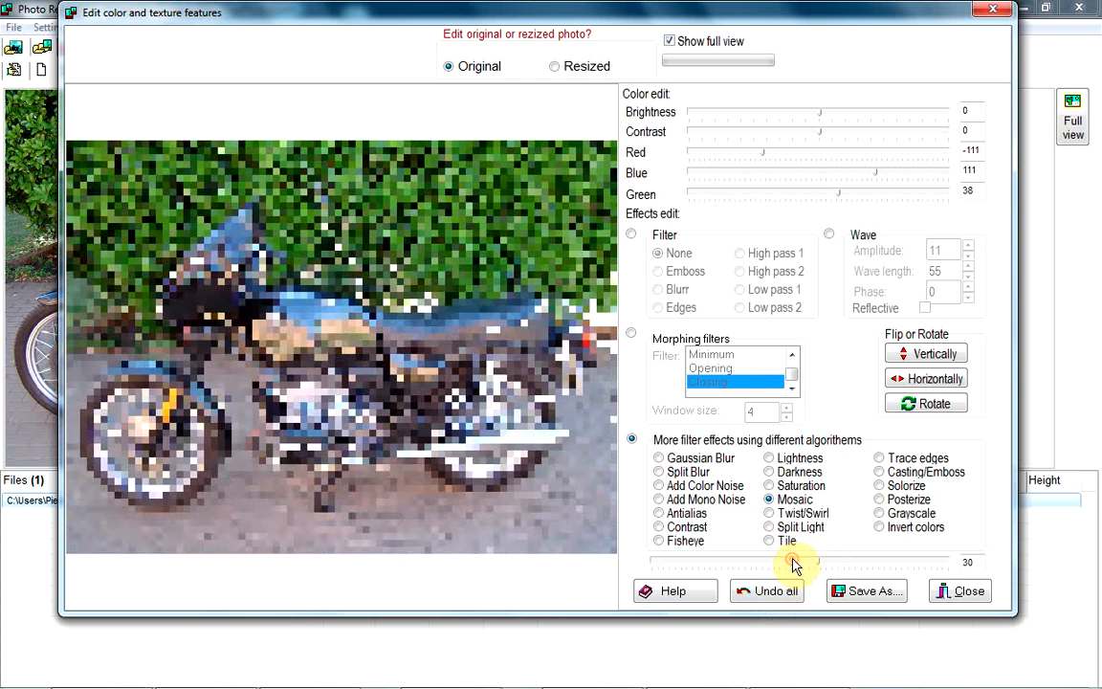
left_click(791, 560)
left_click(792, 559)
left_click(789, 561)
left_click(788, 562)
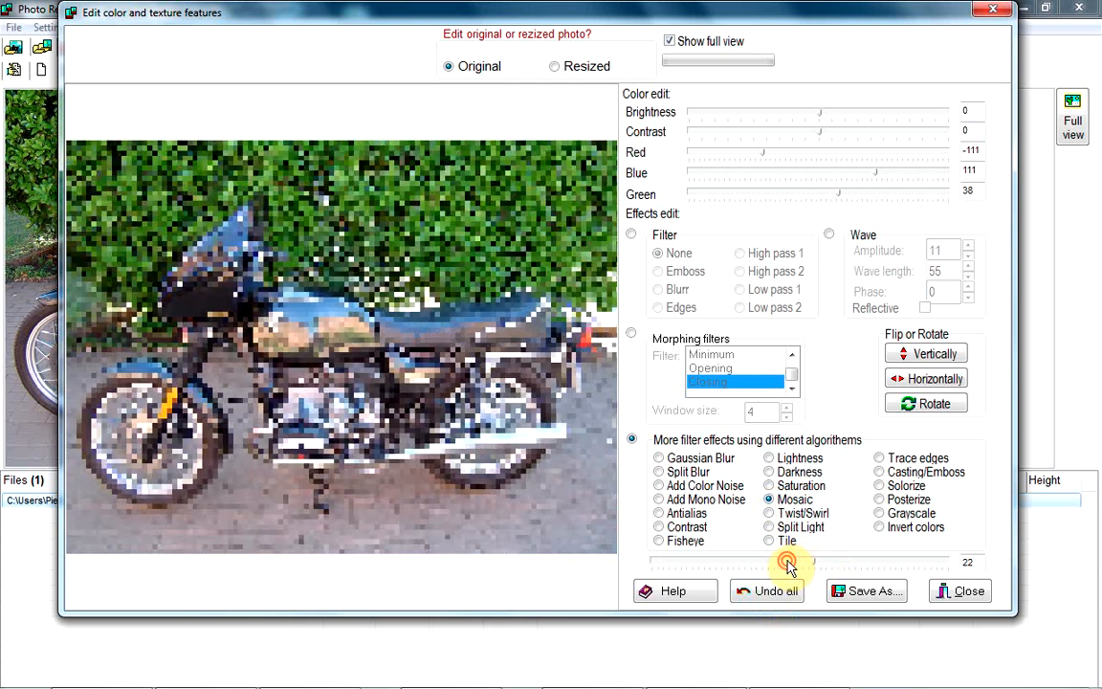
left_click(787, 562)
left_click(787, 562)
left_click(787, 563)
left_click(787, 562)
left_click(788, 562)
left_click(788, 562)
left_click(788, 562)
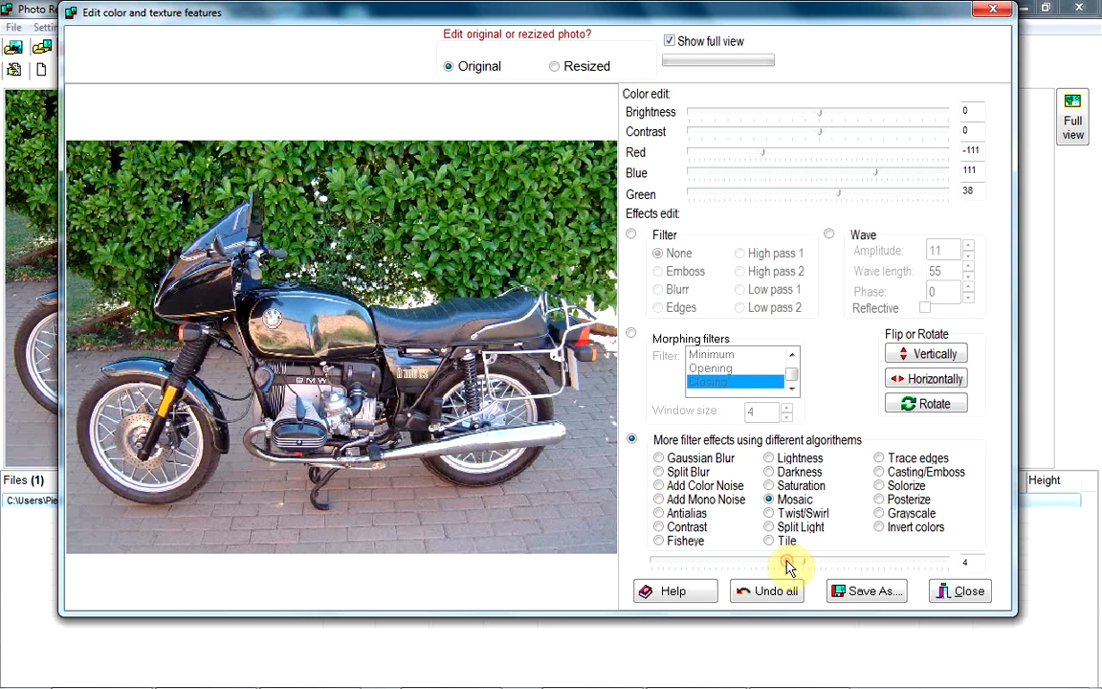
left_click(789, 563)
left_click(789, 563)
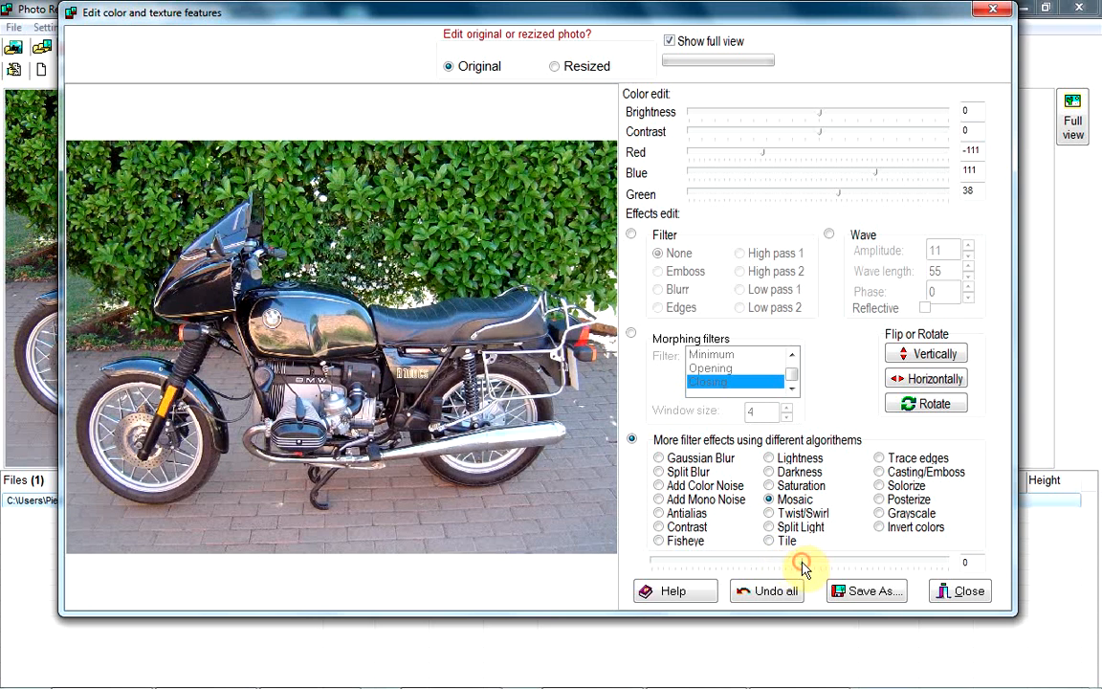
Raise the Mosaic strength to 58, undo all edits, and set the strength to 1.
left_click_drag(804, 562, 835, 565)
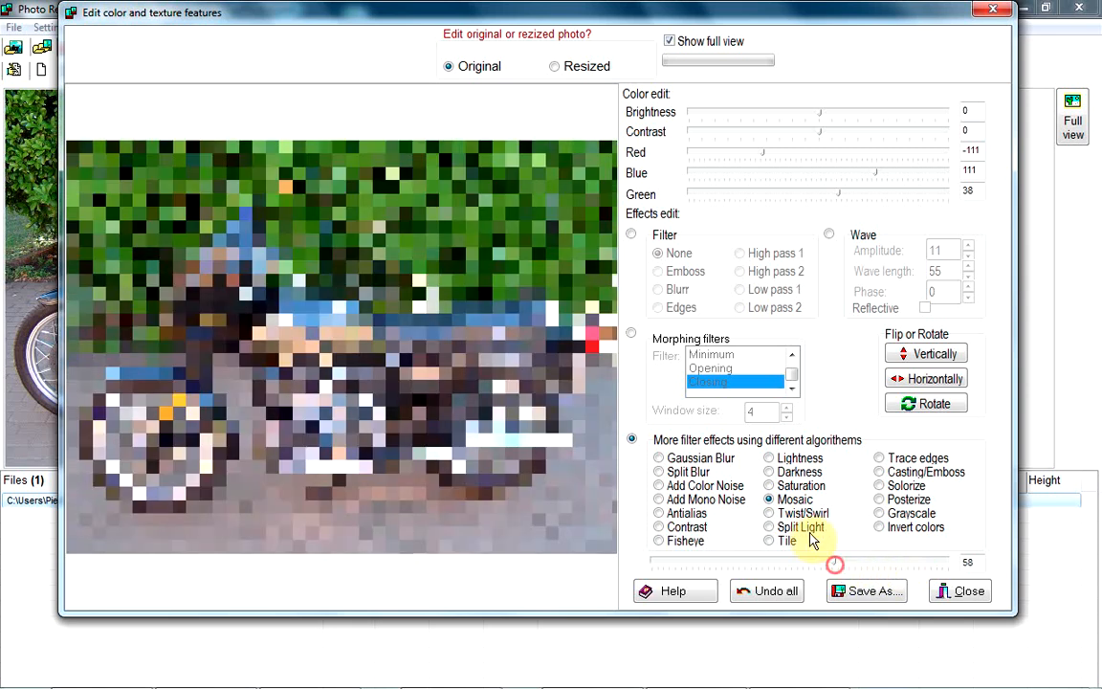
left_click(806, 590)
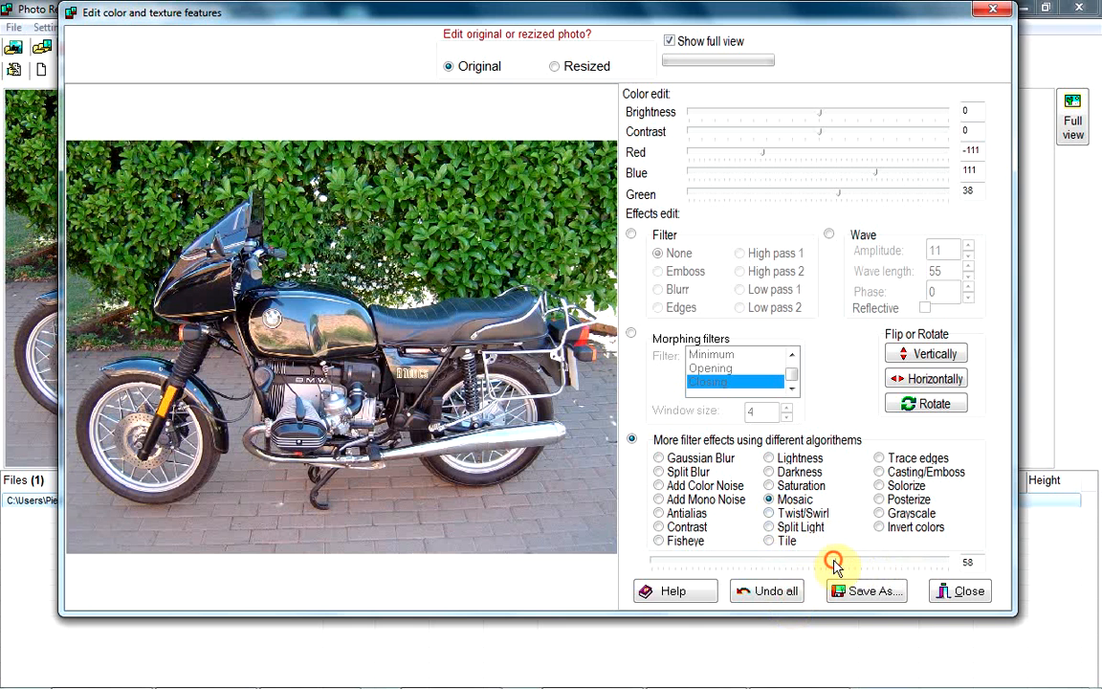
left_click_drag(831, 563, 804, 566)
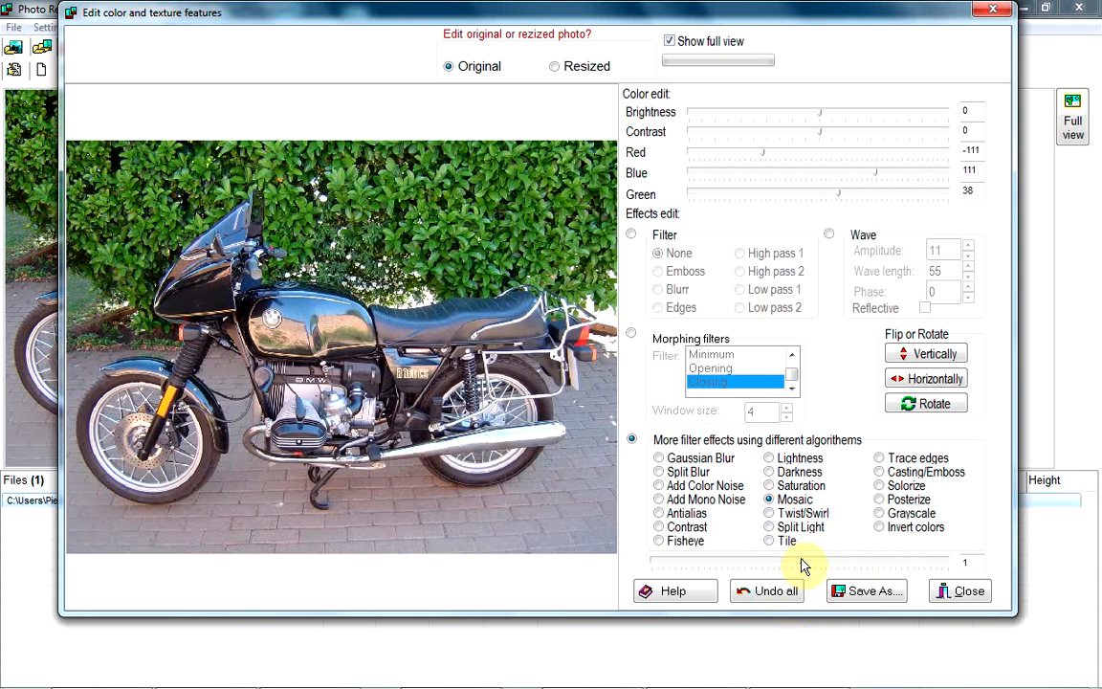
Try the Twist/Swirl effect on the photo, lowering its strength from 40 through 1, -40 and -82 to -92, and undo all edits.
left_click(769, 513)
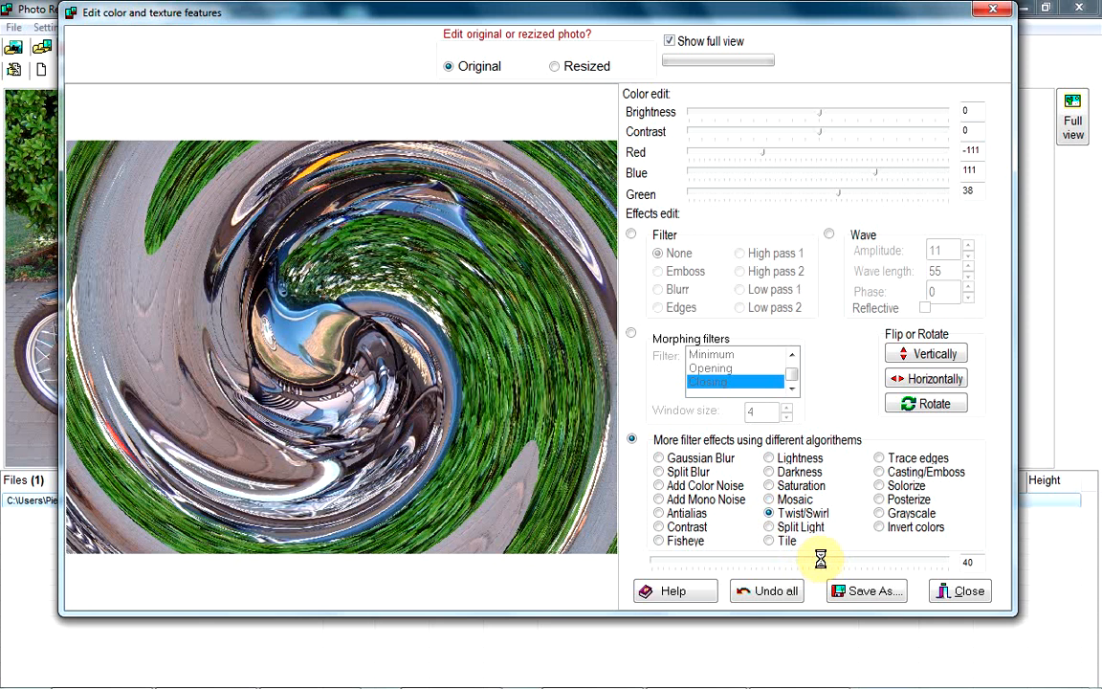
left_click(804, 560)
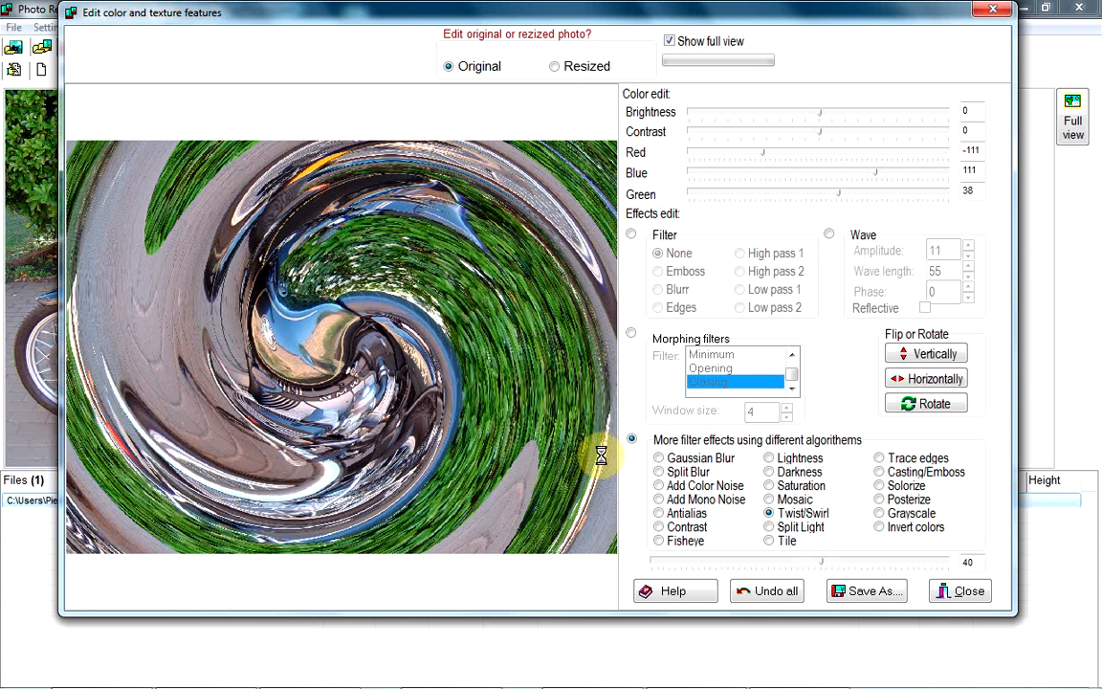
left_click(802, 562)
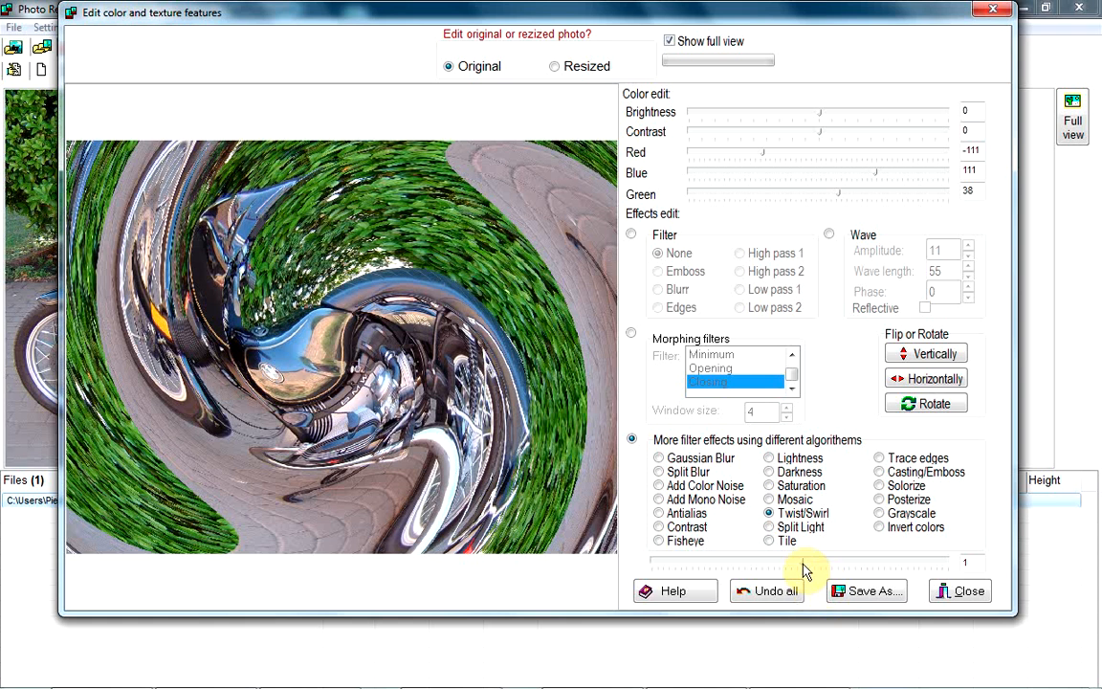
left_click_drag(802, 564, 792, 561)
left_click_drag(793, 564, 777, 562)
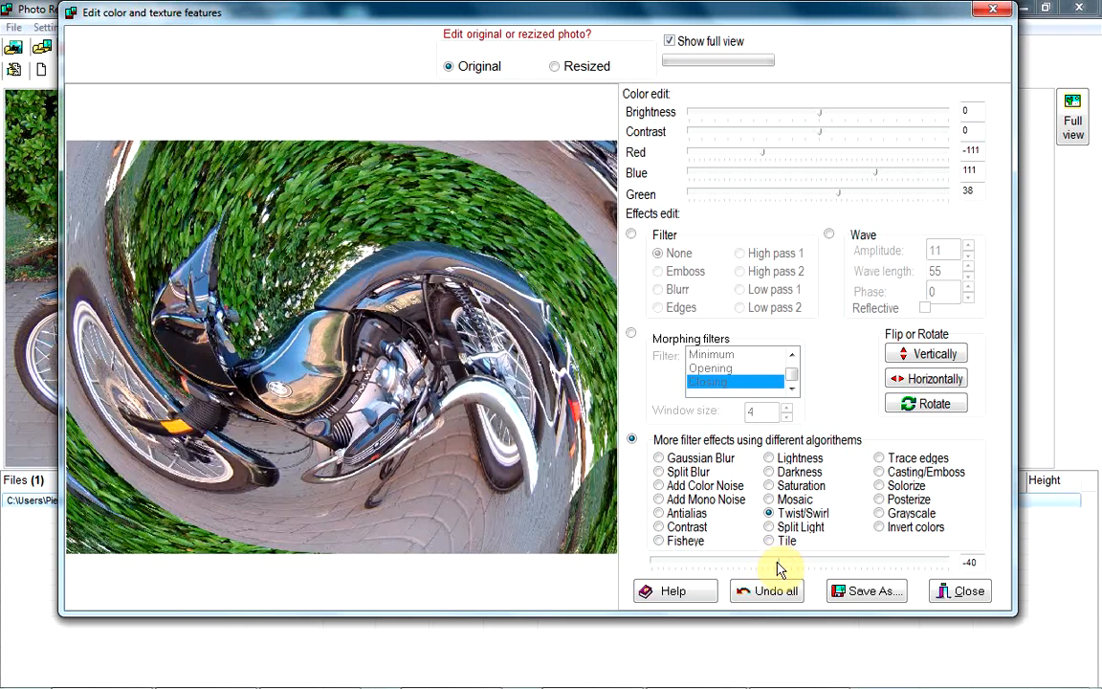
left_click_drag(777, 561, 764, 562)
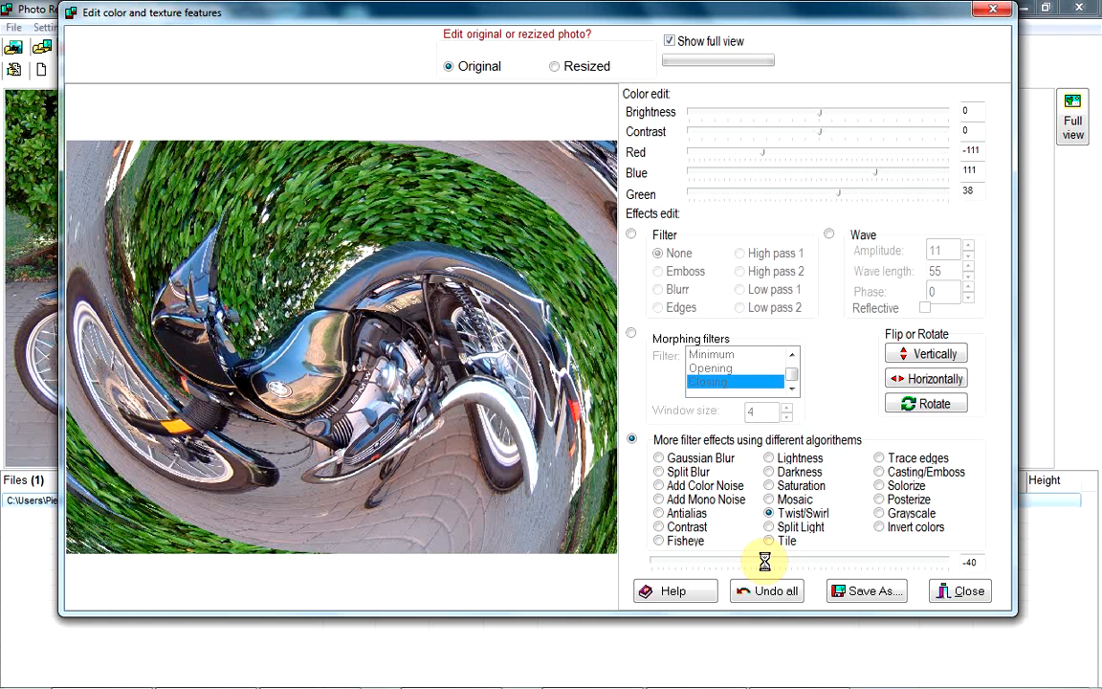
left_click(764, 561)
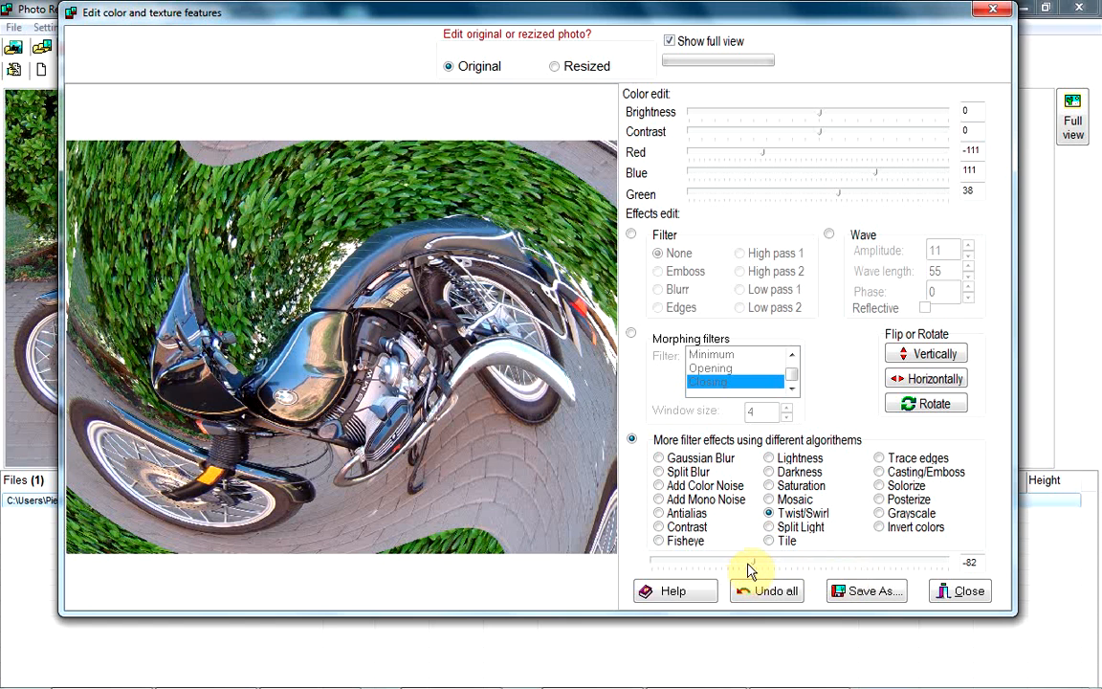
left_click(746, 561)
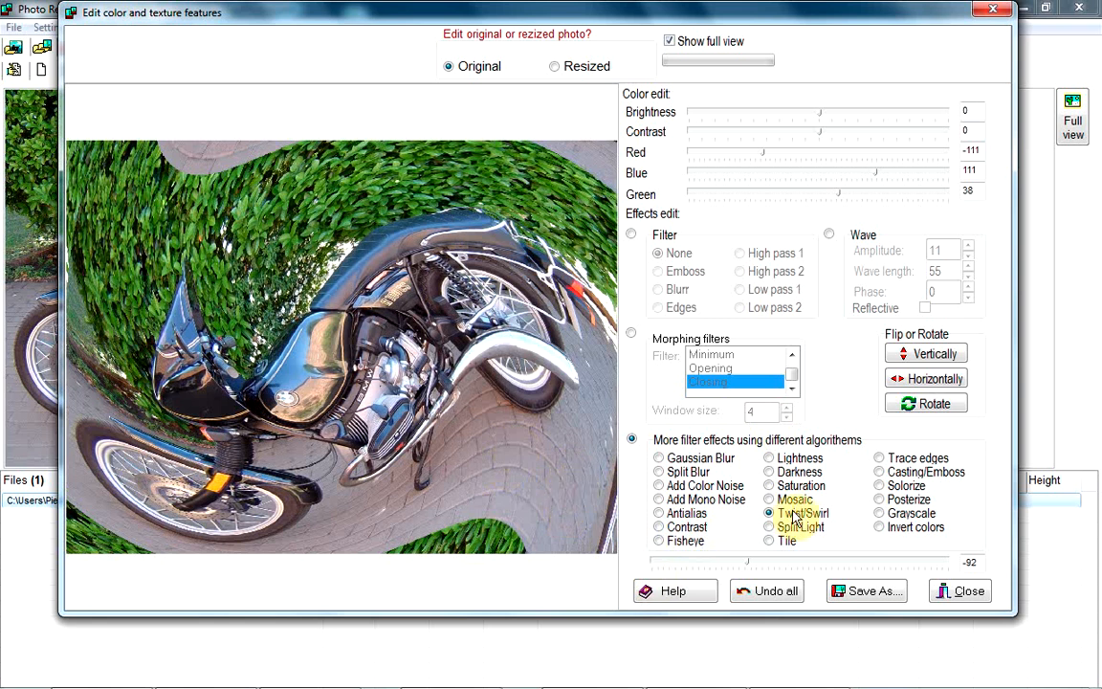
left_click(780, 594)
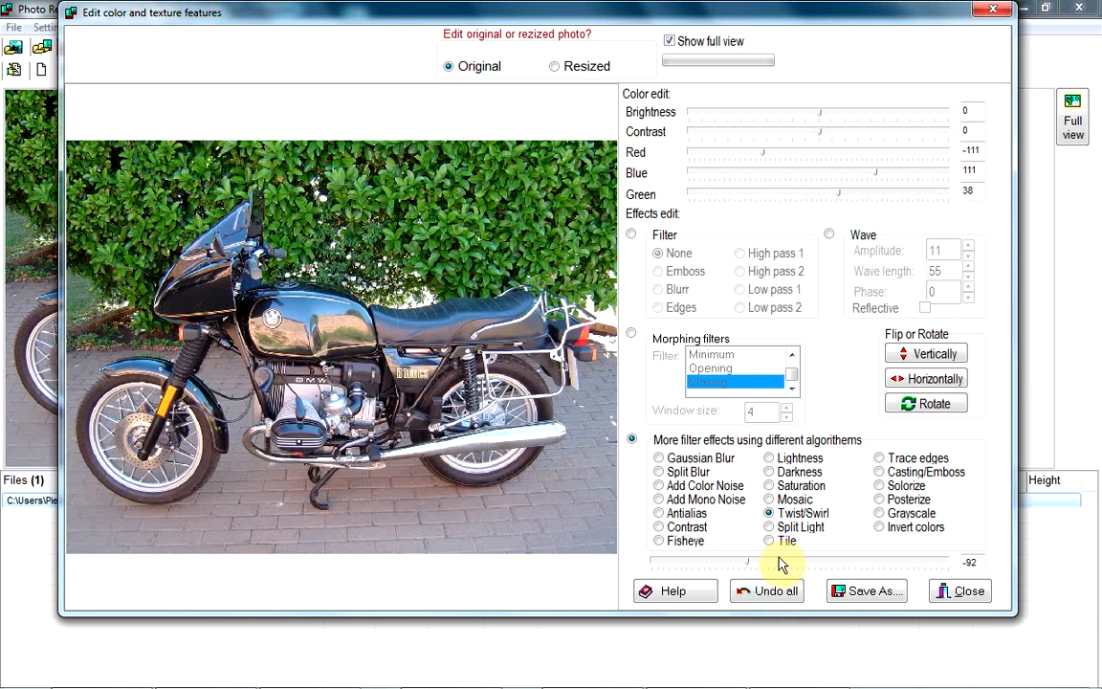
Try the Split Light effect on the photo at strengths of 218 and -34.
left_click(771, 528)
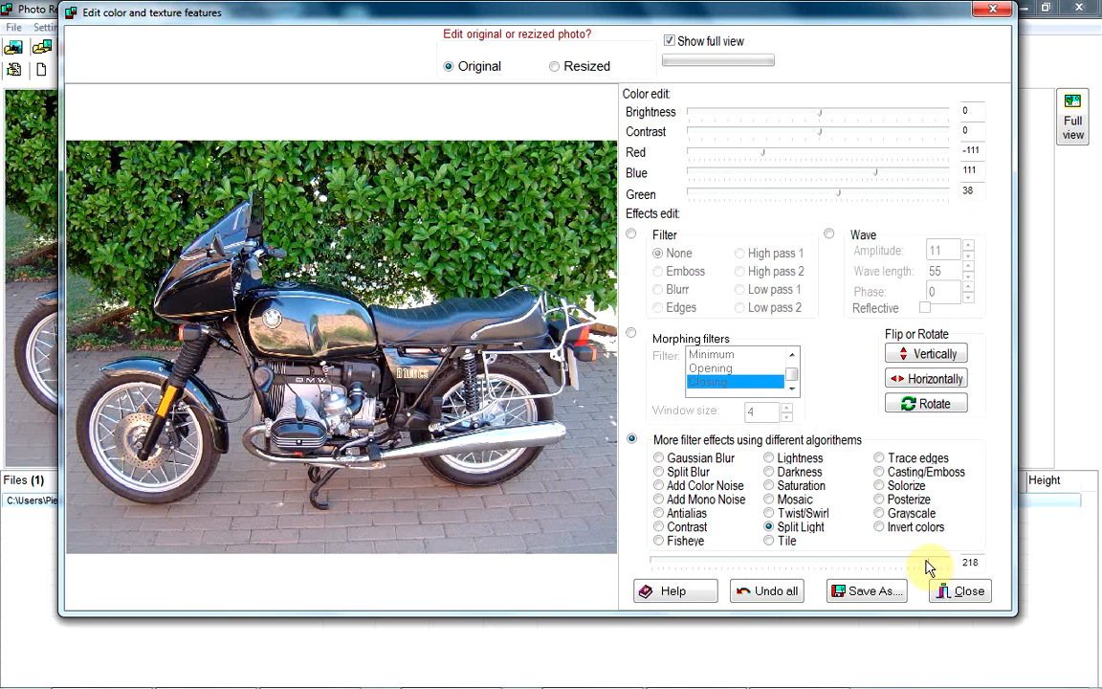
left_click(715, 556)
left_click_drag(715, 564, 782, 570)
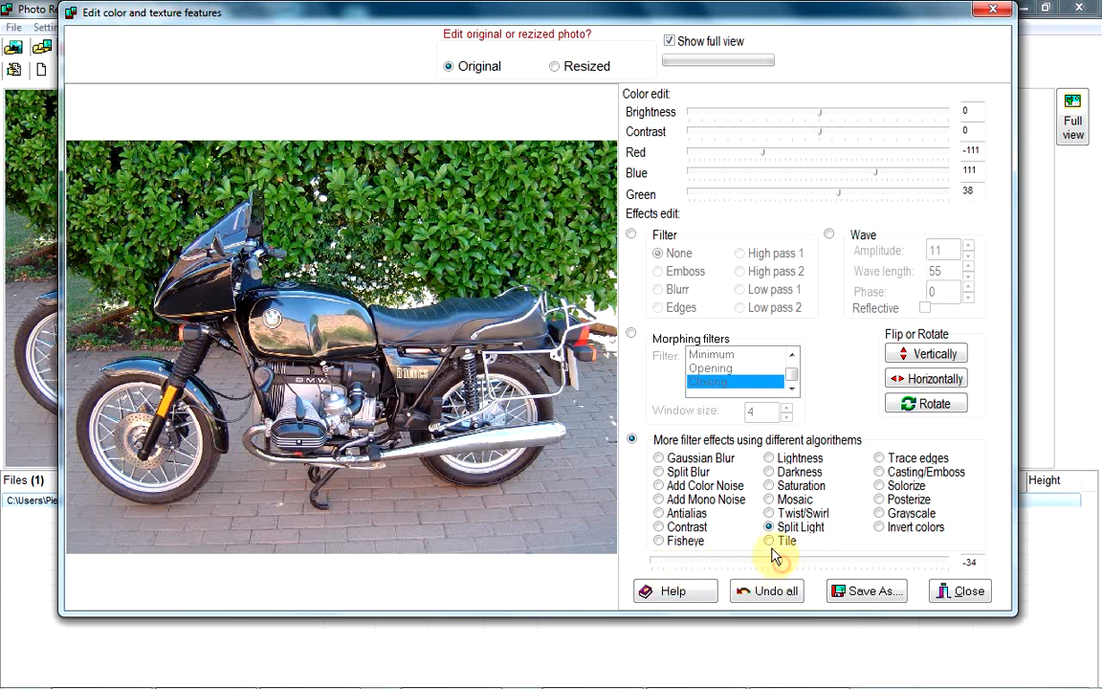
Try the Tile effect at 40 and the Trace edges effect at 67, undoing all edits after each.
left_click(771, 543)
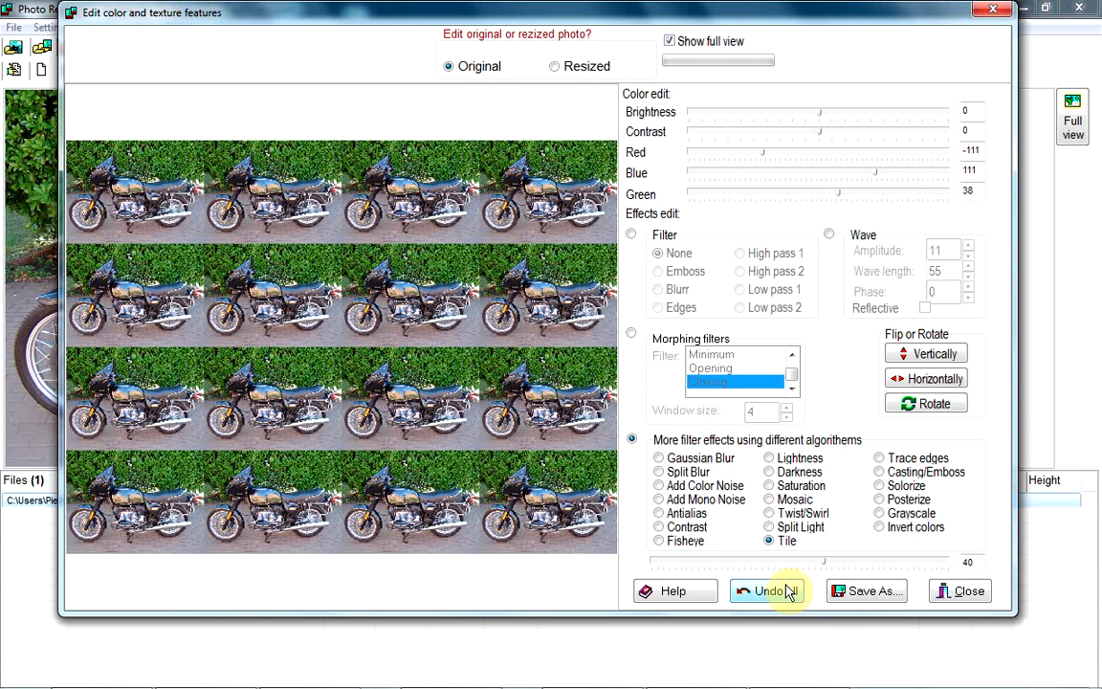
left_click(776, 590)
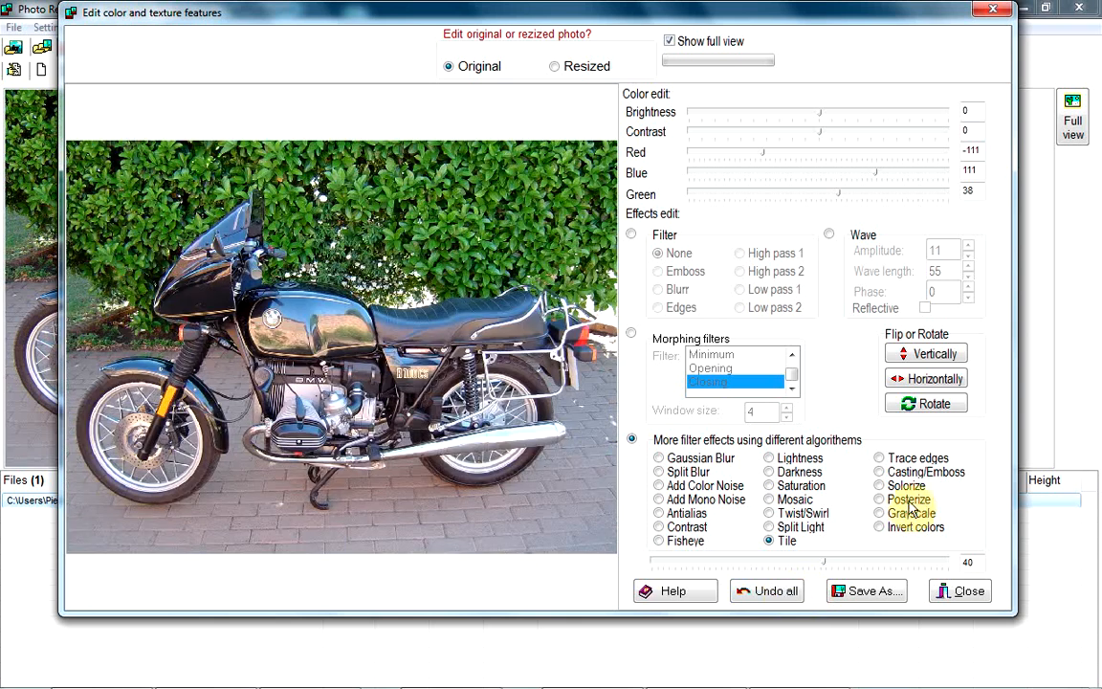
left_click(881, 461)
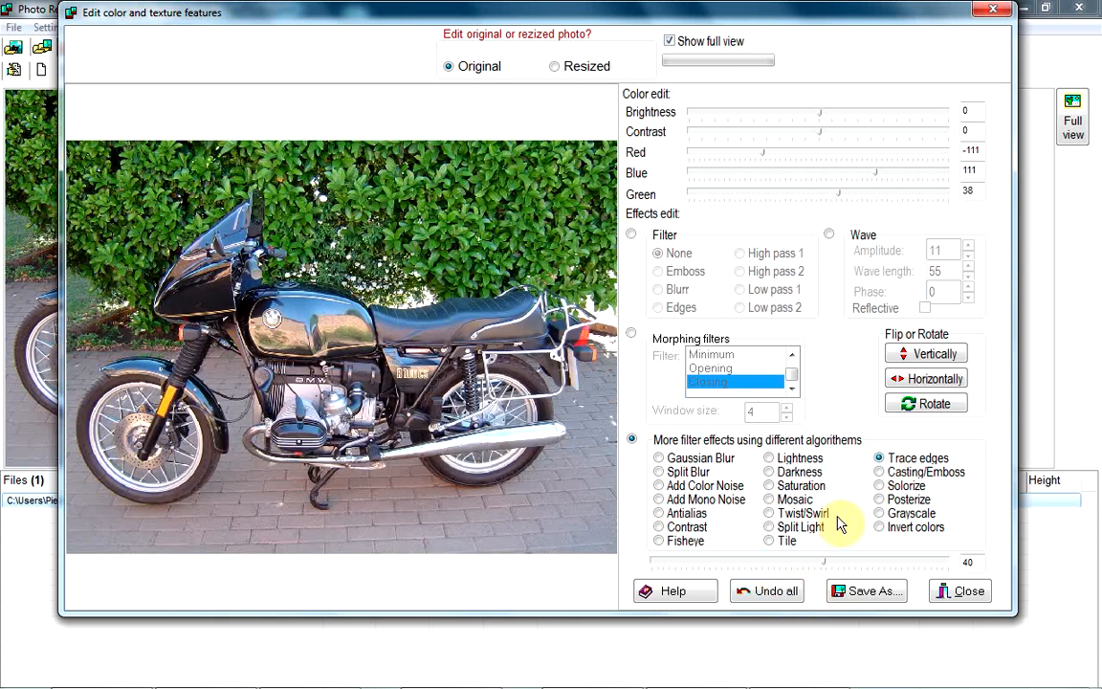
mouse_move(824, 561)
left_mouse_down()
mouse_move(816, 567)
mouse_move(841, 567)
left_mouse_up()
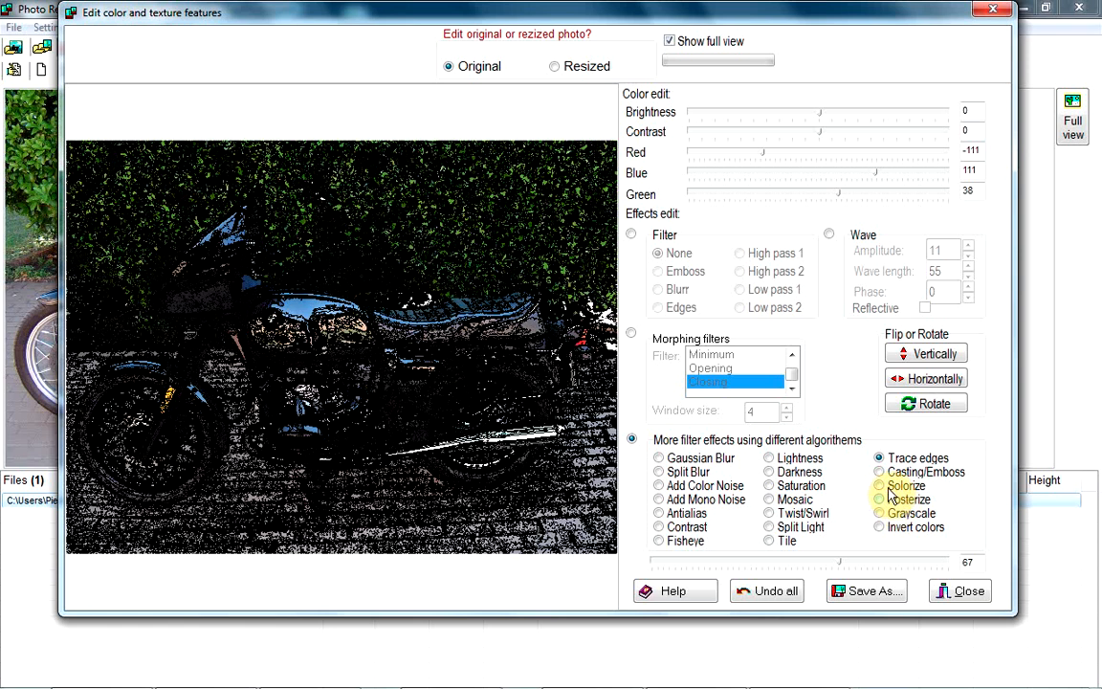
left_click(790, 593)
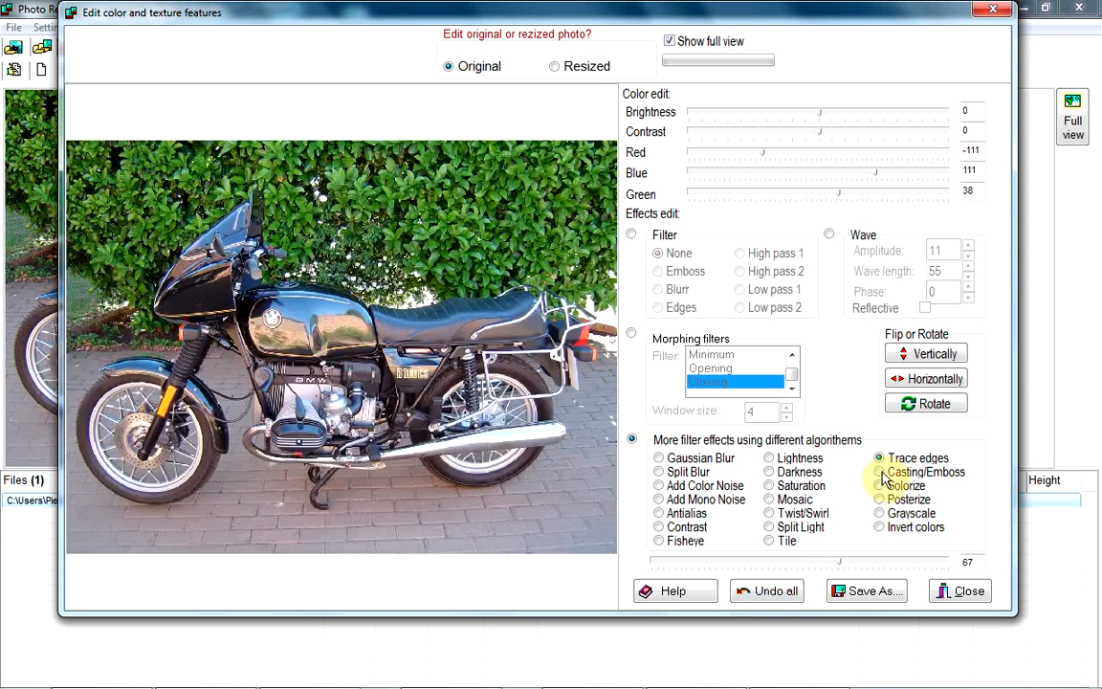
Try the Casting/Emboss effect, lowering its strength gradually from 40 to 19, and undo all edits.
left_click(879, 472)
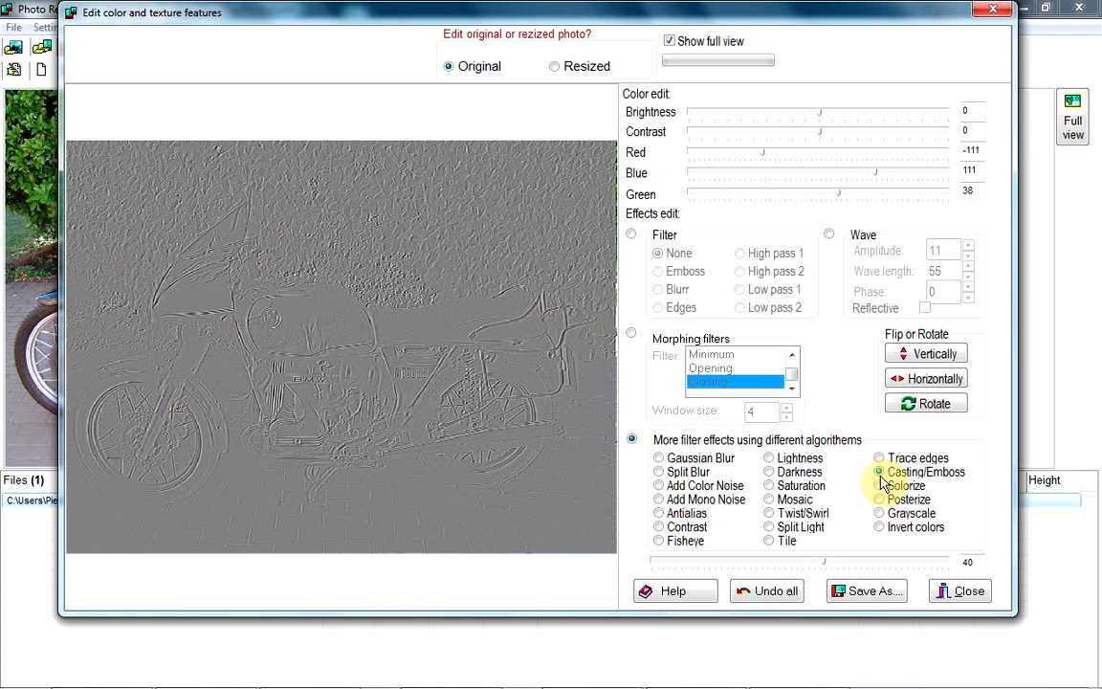
left_click(823, 563)
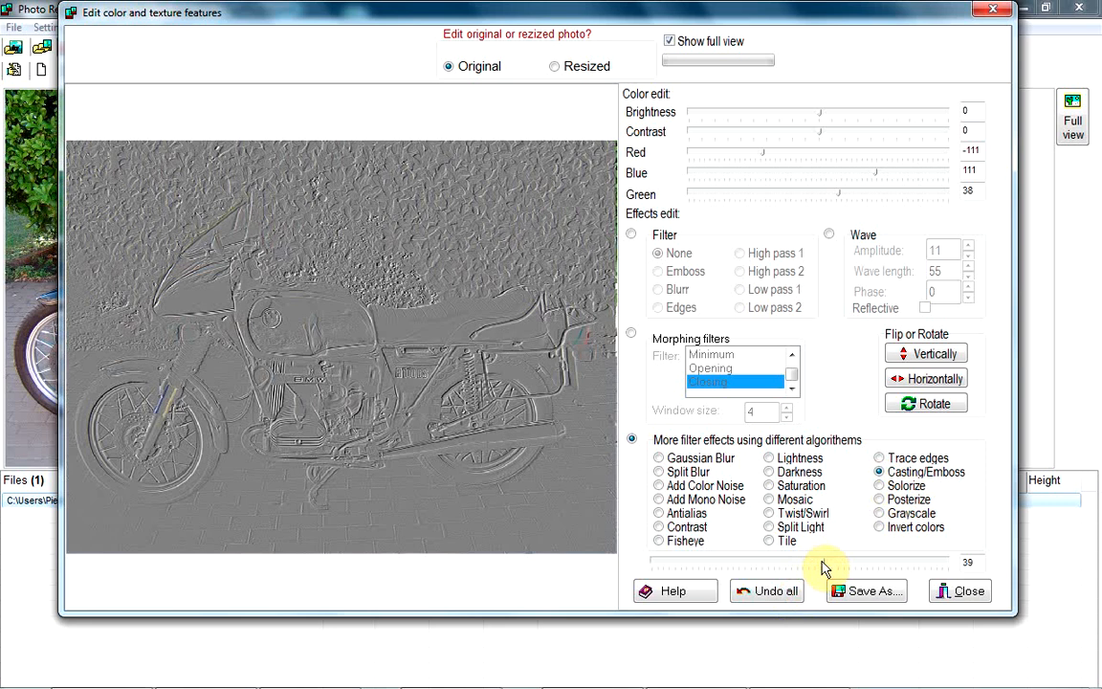
left_click_drag(821, 561, 818, 561)
left_click(818, 564)
mouse_move(819, 565)
left_mouse_down()
mouse_move(901, 561)
mouse_move(810, 555)
left_mouse_up()
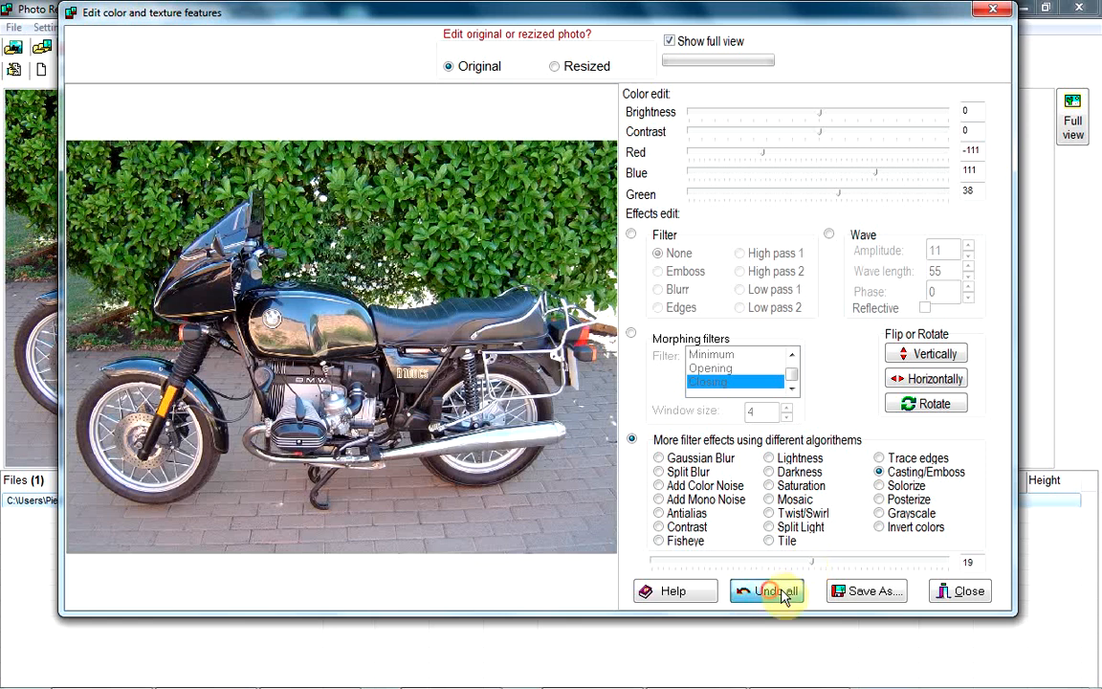
Try the Solorize effect on the photo at 40 and at 98, and undo all edits.
left_click(877, 486)
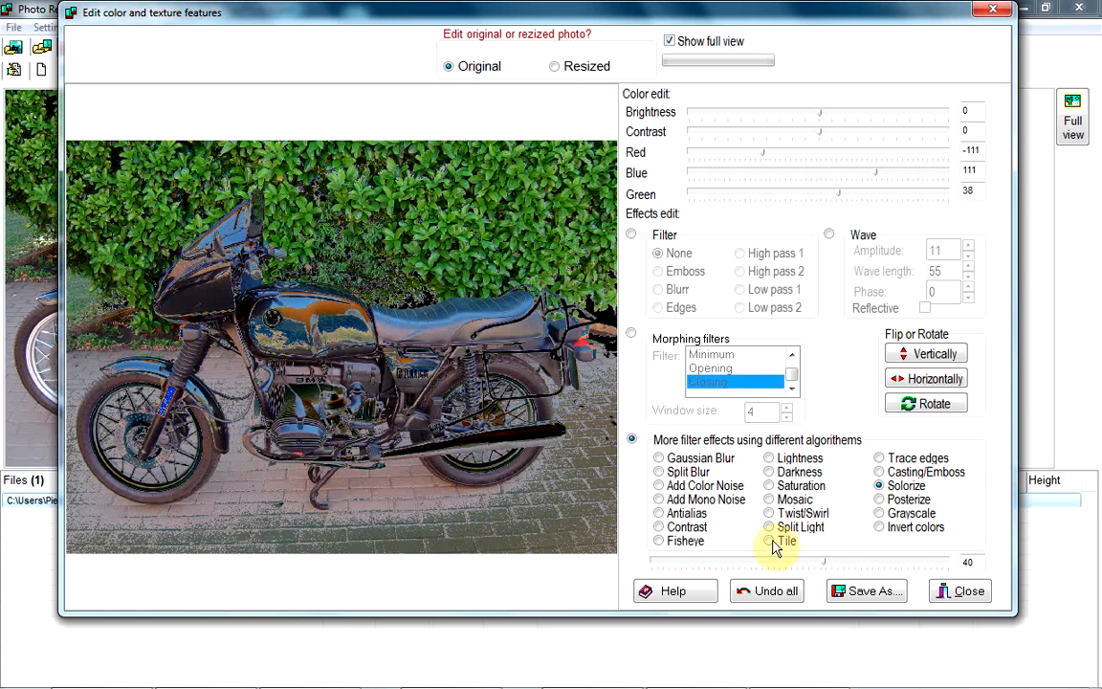
left_click(824, 562)
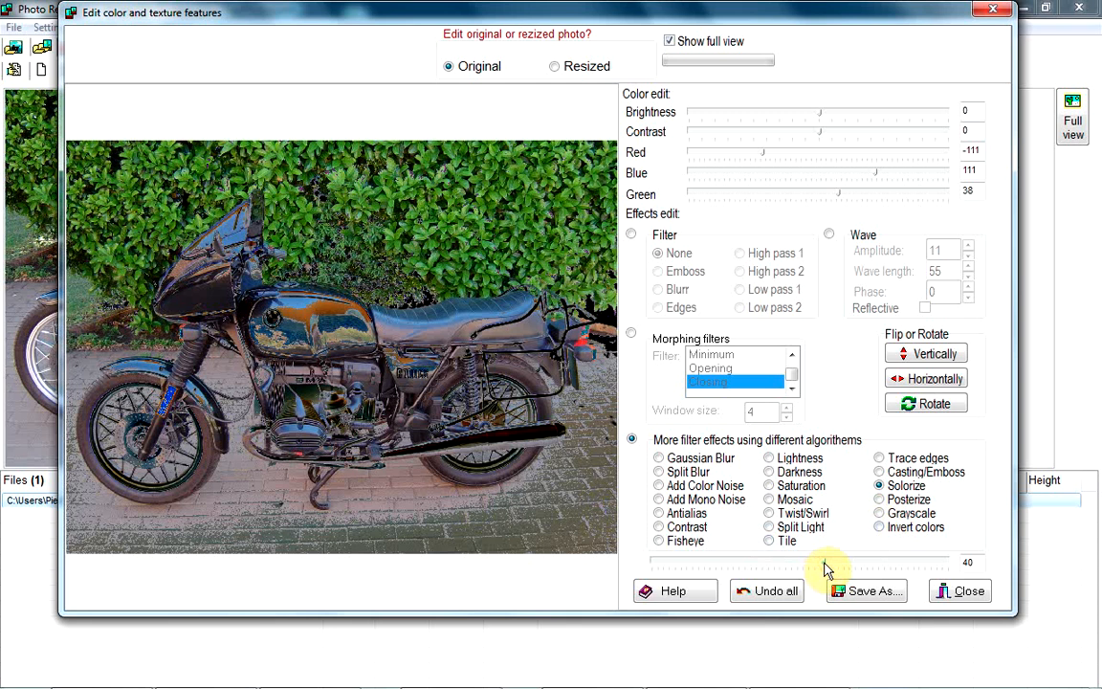
left_click_drag(824, 562, 859, 567)
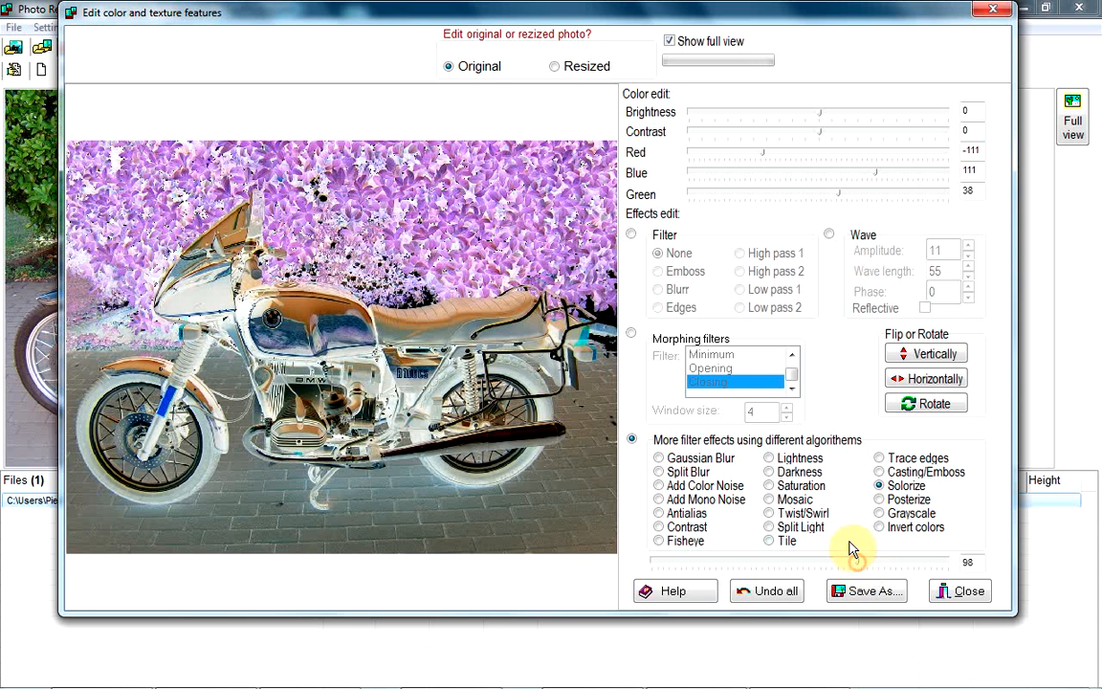
left_click(770, 591)
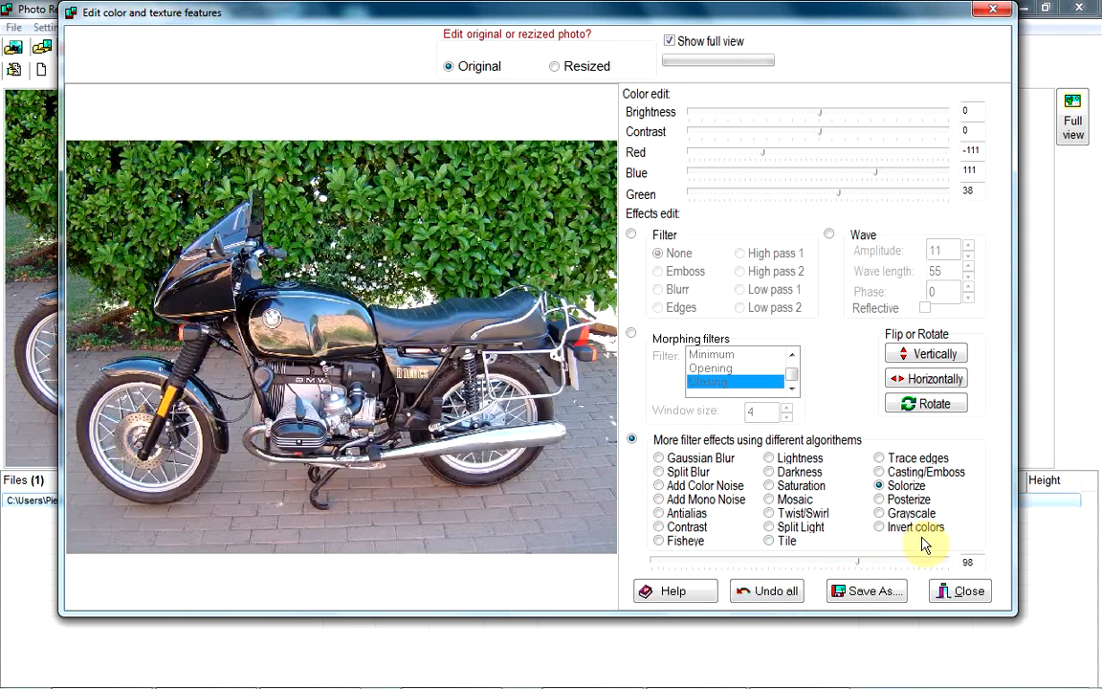
Try the Posterize effect, raising its strength in increments from 40 through 47, 53, 61 and 82 to 99, and undo all edits.
left_click(882, 499)
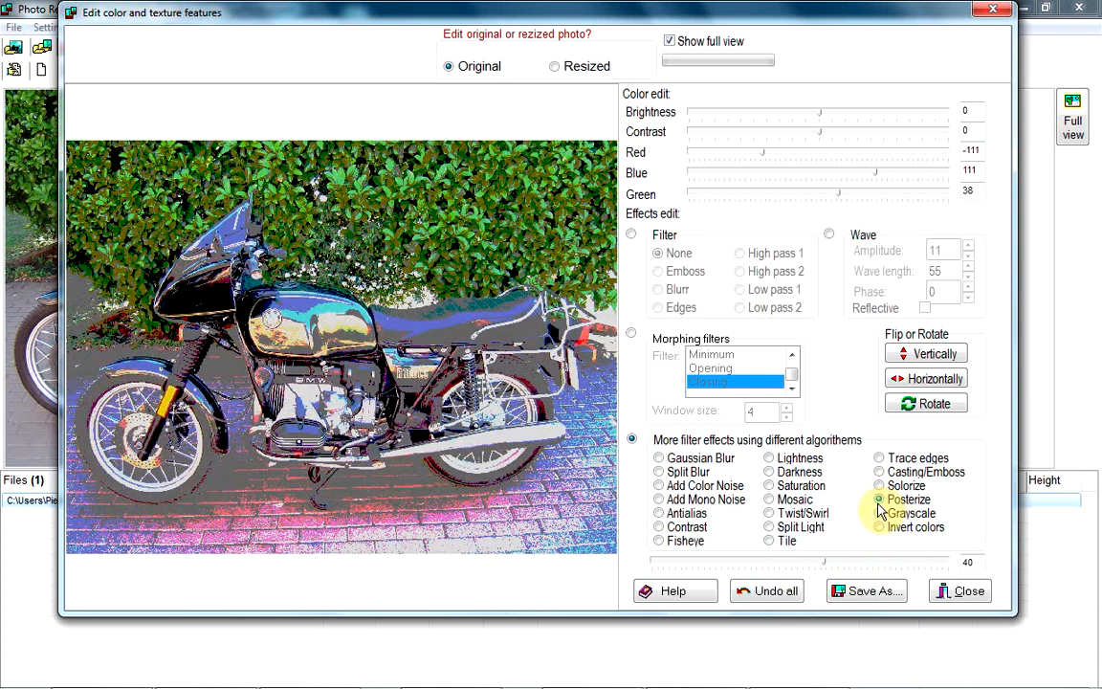
left_click(828, 564)
left_click(829, 565)
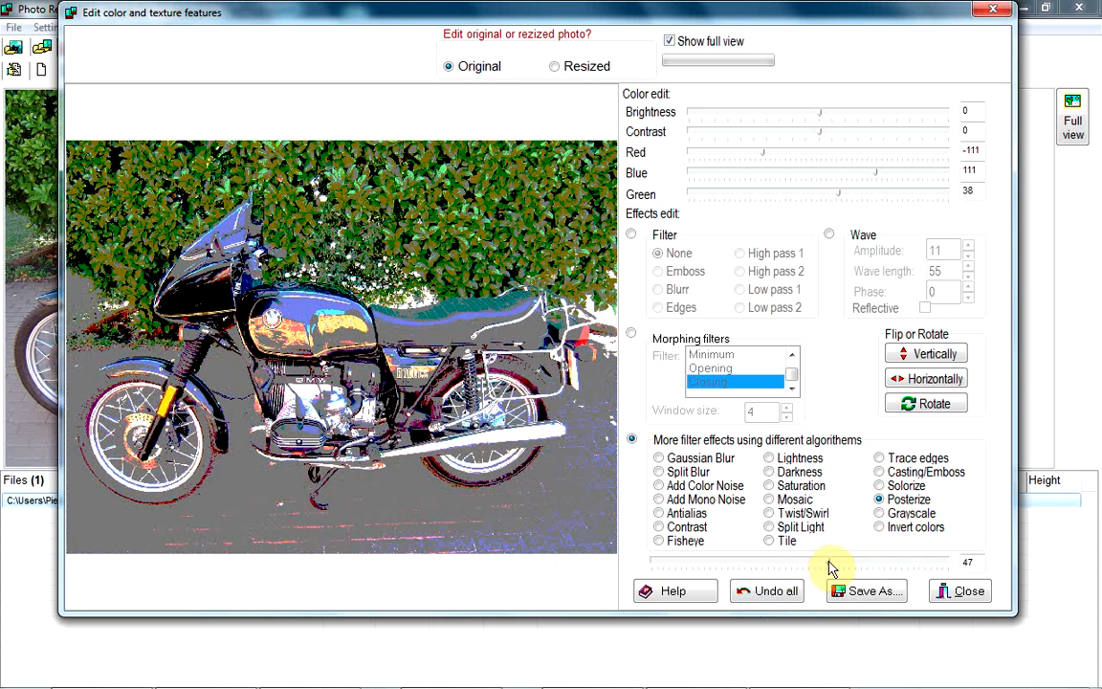
left_click(831, 565)
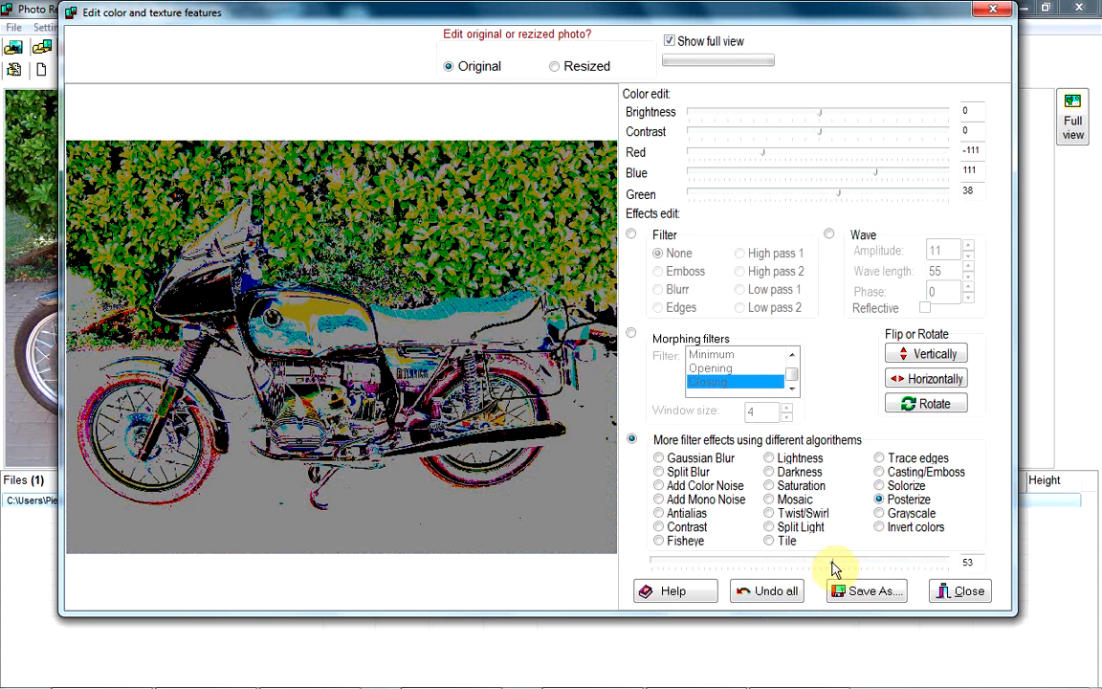
left_click(829, 566)
left_click(838, 566)
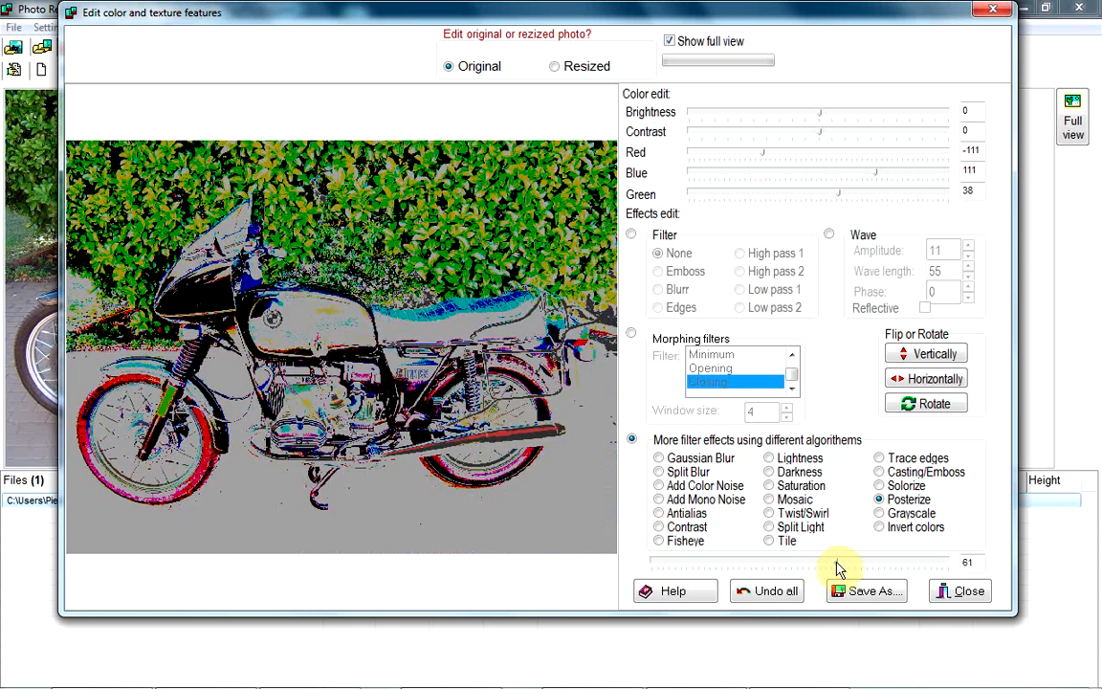
left_click(840, 564)
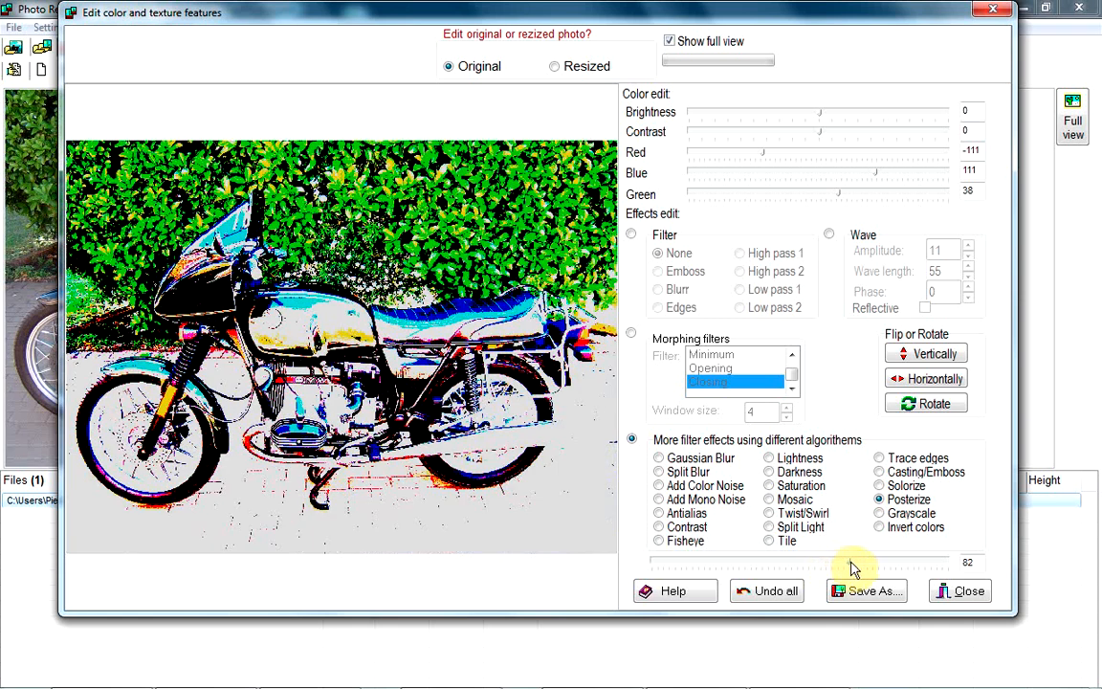
left_click(851, 563)
left_click_drag(858, 563, 857, 564)
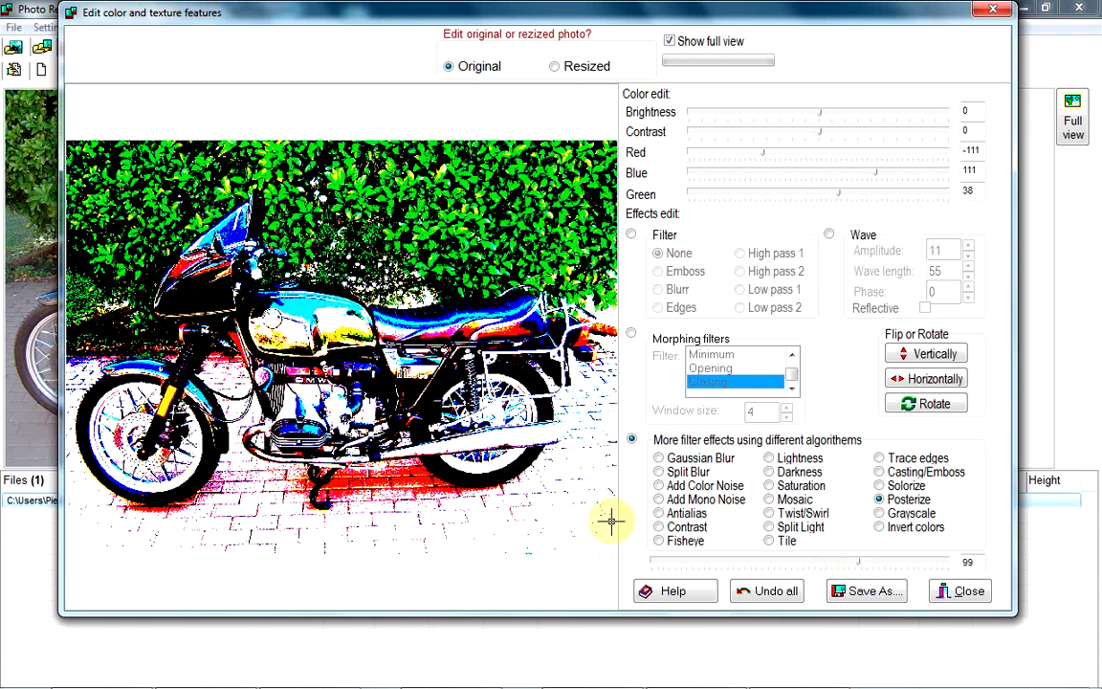
left_click(772, 591)
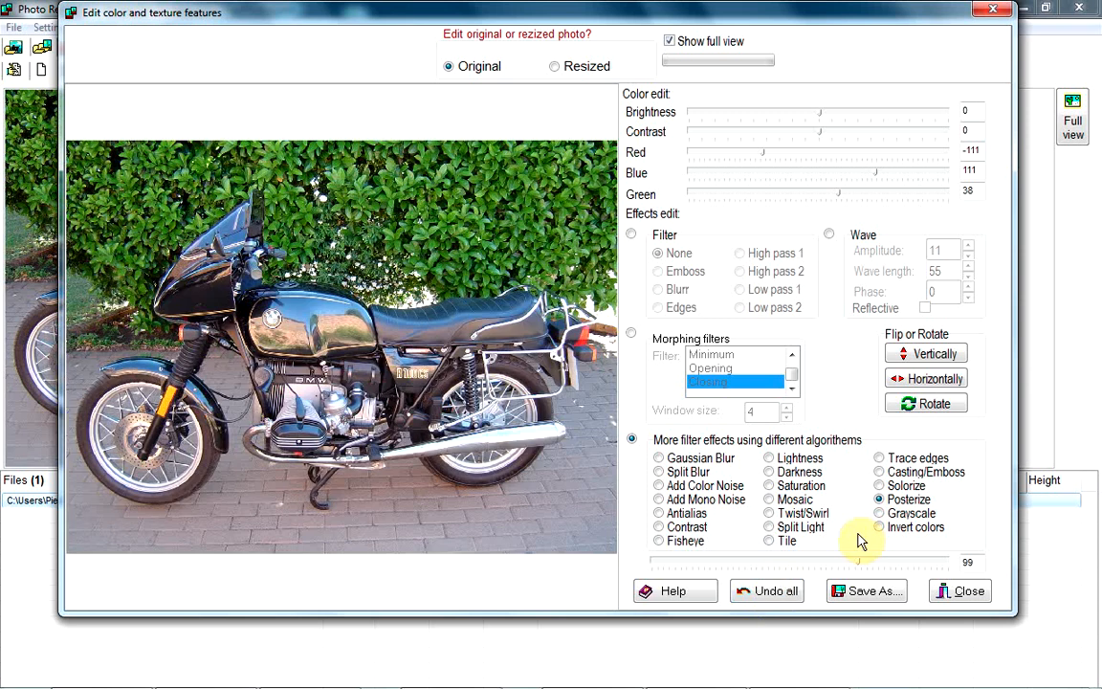
Try the Grayscale effect on the photo with the strength at 70, and undo all edits.
left_click(880, 513)
left_click_drag(831, 570, 841, 571)
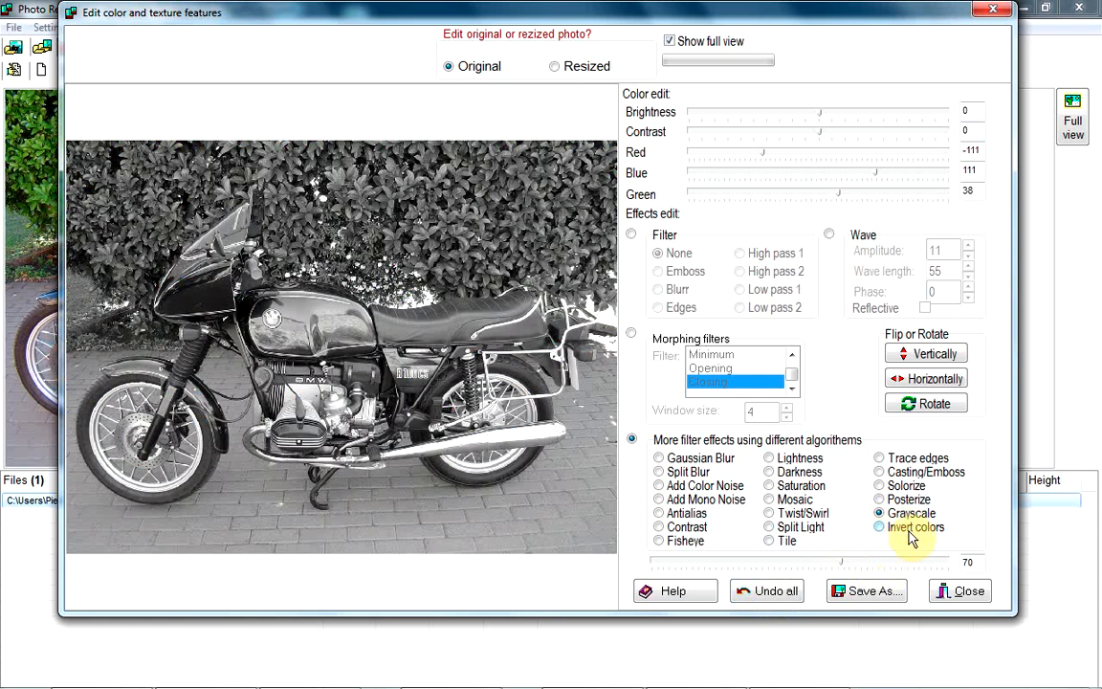
left_click(782, 593)
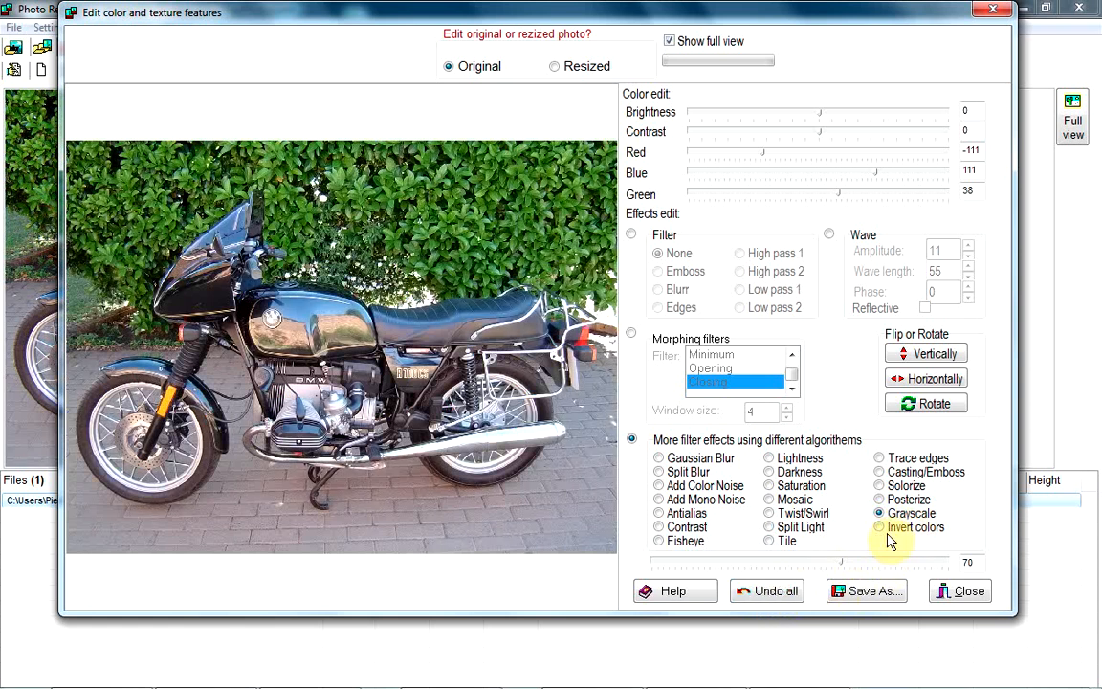
Apply the Invert colors effect to the photo and set its strength to 62.
left_click(879, 527)
left_click_drag(803, 573, 838, 568)
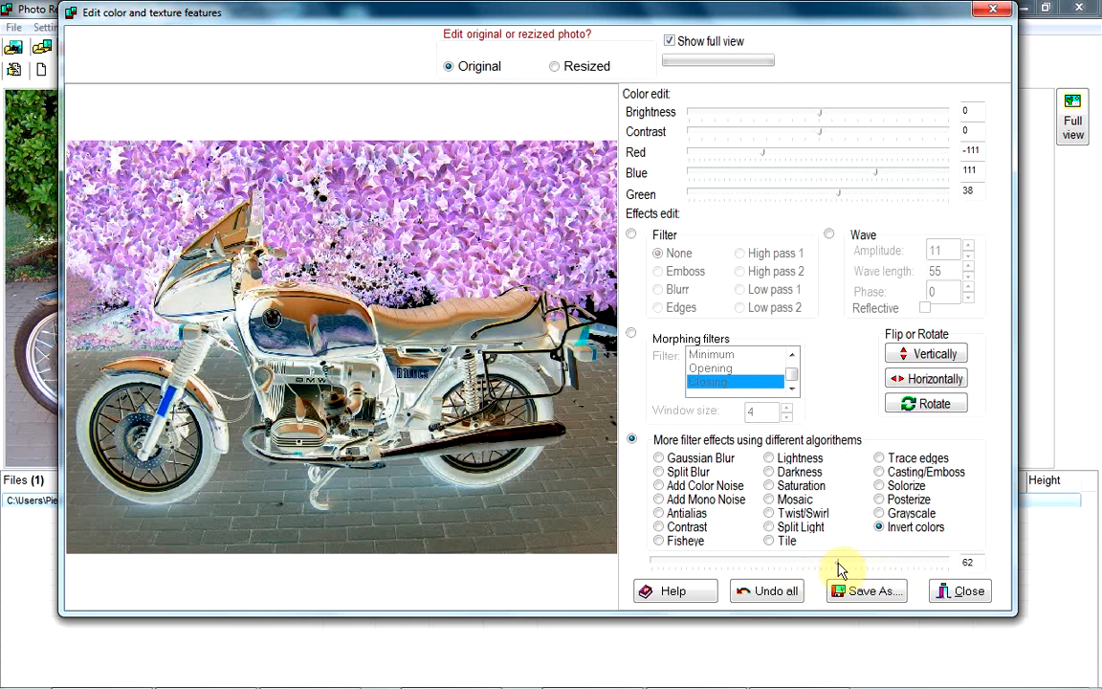